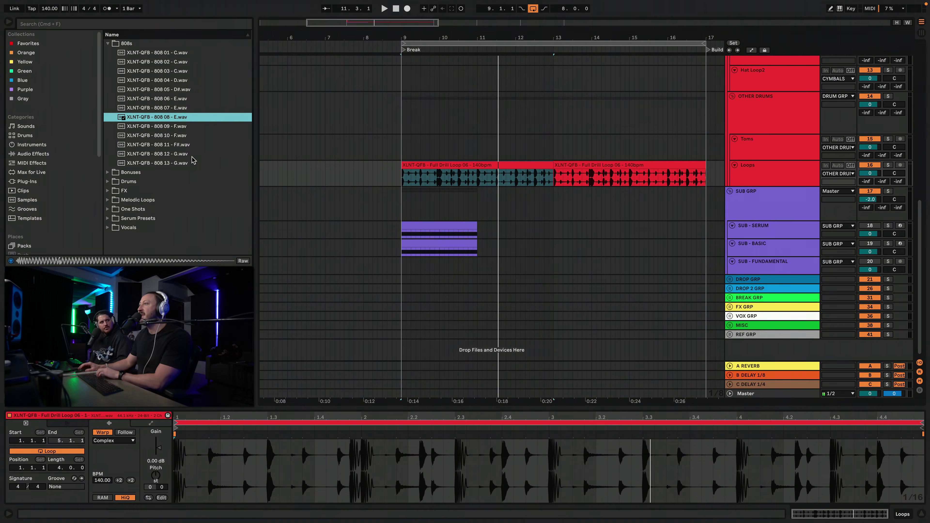
# Audition several samples in the 808s folder, including 808 11 - F#, 808 13 - G, 808 07 - E, 808 06 - E and 808 03 - C.
pyautogui.click(187, 147)
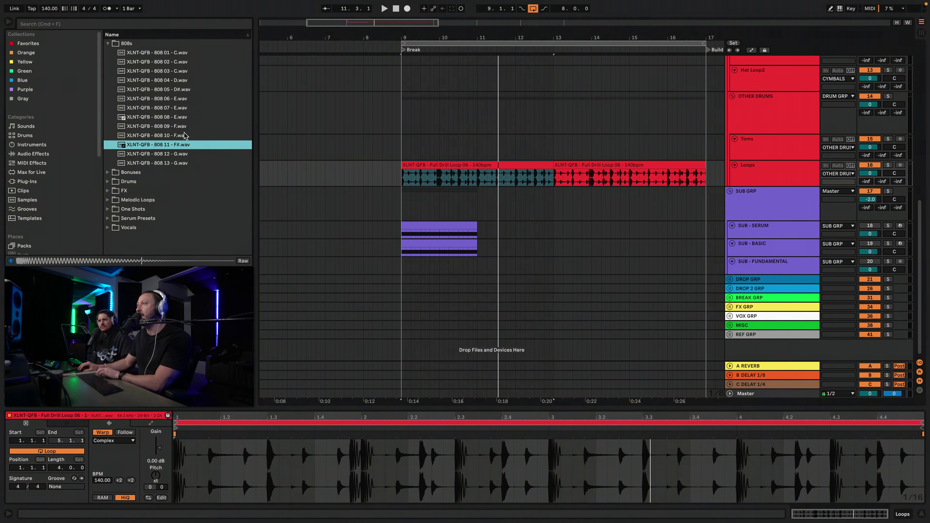
pyautogui.press('Down')
pyautogui.press('Down')
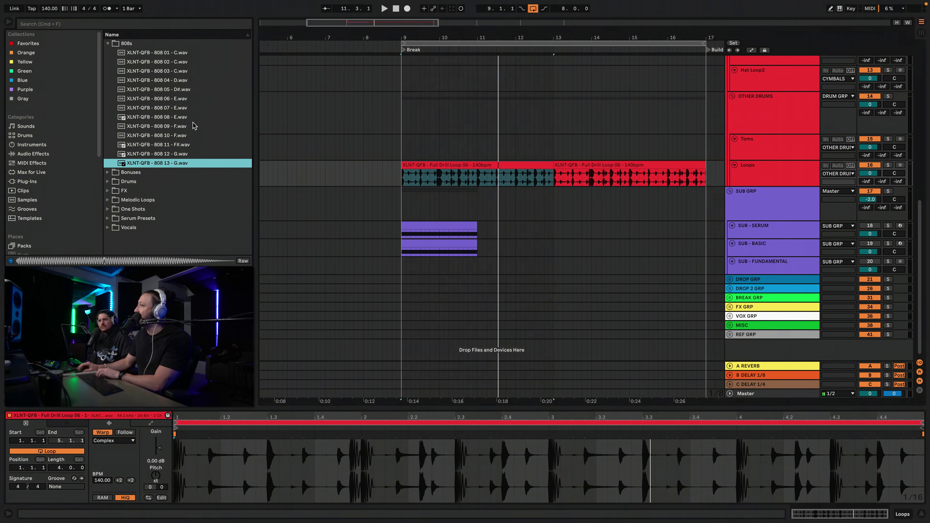
pyautogui.click(191, 107)
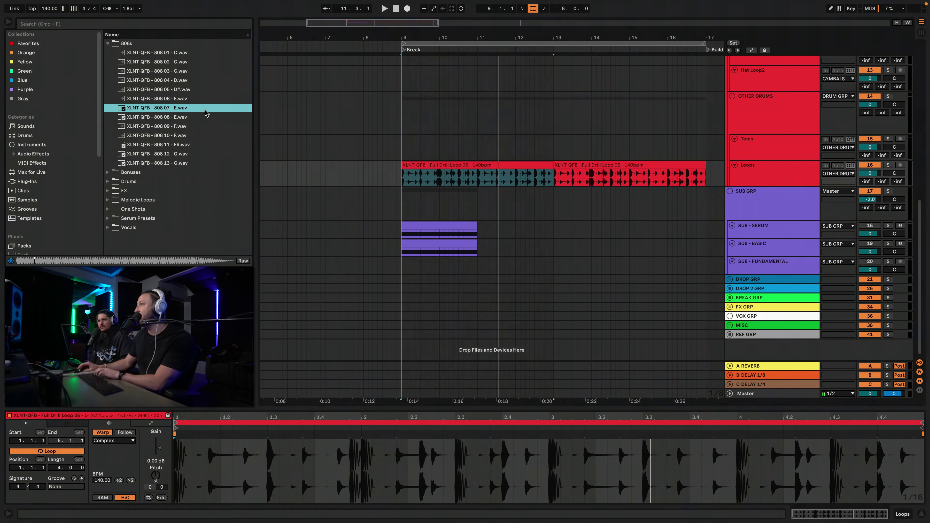
pyautogui.press('Up')
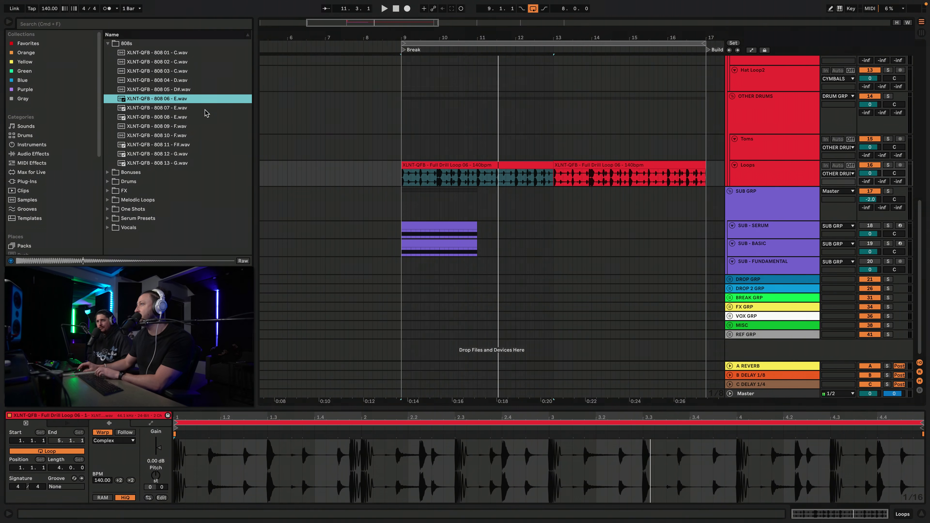
pyautogui.click(183, 73)
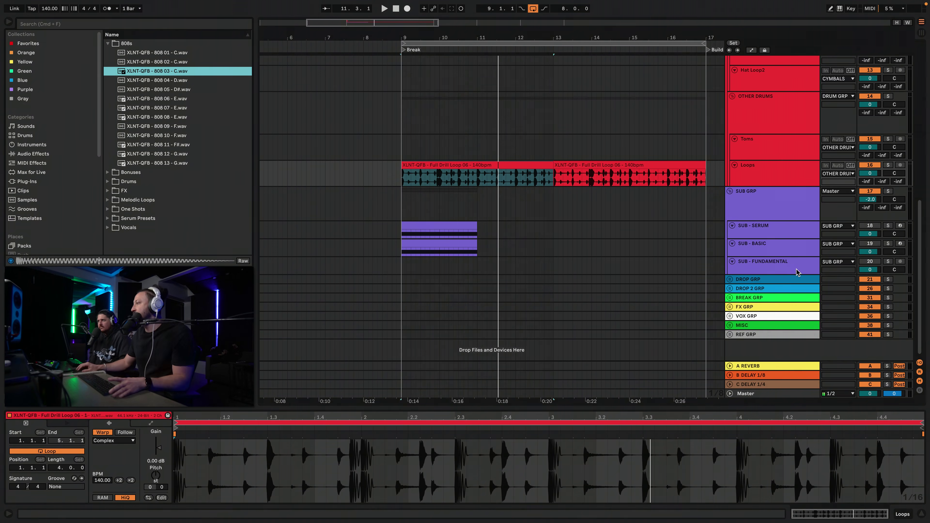
# Replace the SUB - FUNDAMENTAL track with a MIDI instrument track and load the 808 03 - C sample as its instrument.
pyautogui.click(782, 268)
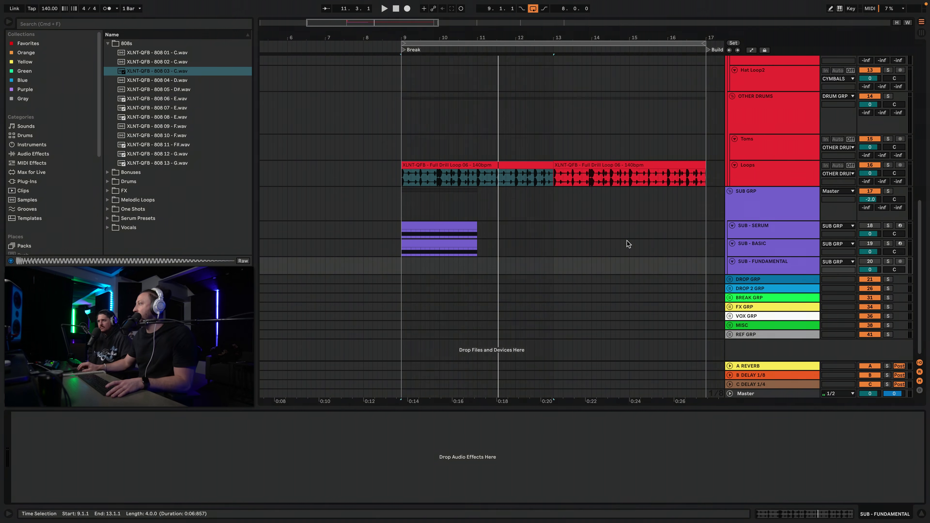
pyautogui.click(188, 72)
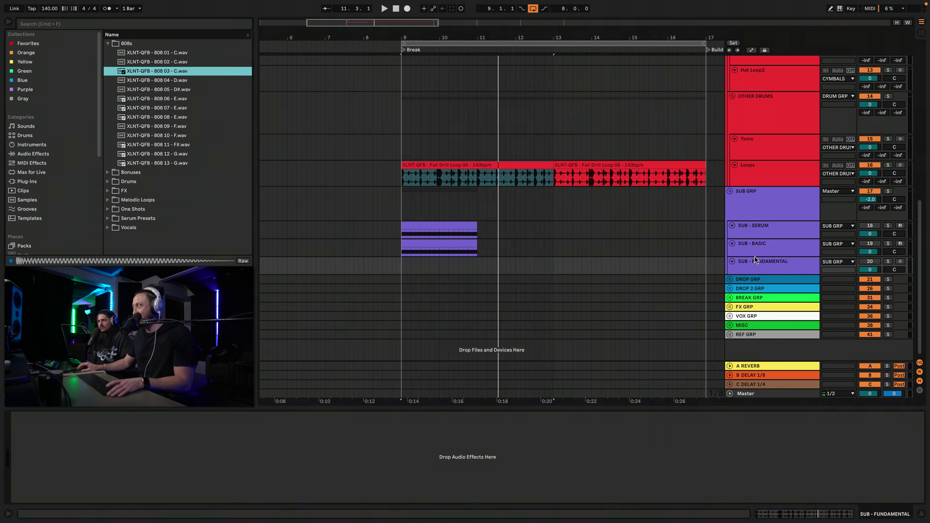
pyautogui.click(757, 261)
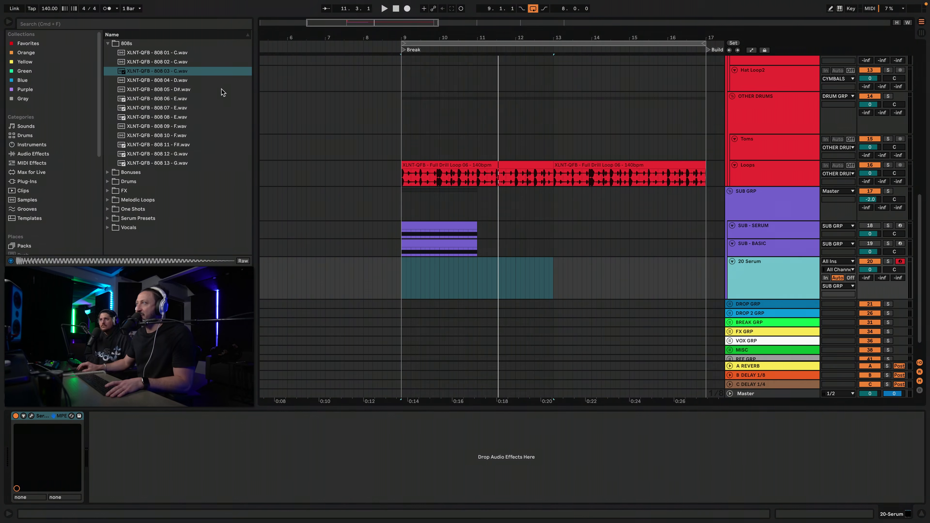
pyautogui.click(157, 71)
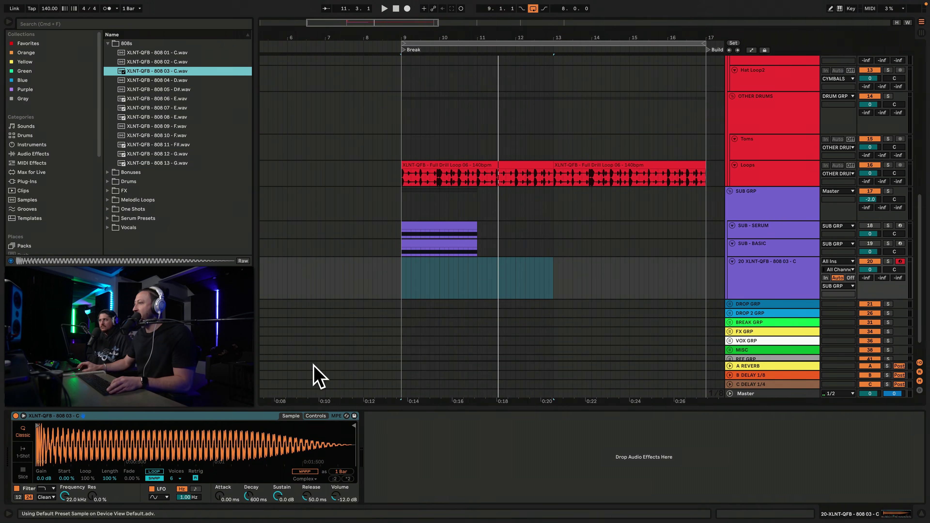
# Create a two-bar MIDI clip on the 808 03 - C track from bar 9 to bar 11.
pyautogui.click(769, 278)
pyautogui.moveTo(628, 33); pyautogui.dragTo(628, 48)
pyautogui.moveTo(295, 275); pyautogui.dragTo(427, 265)
pyautogui.press('super+shift+m')
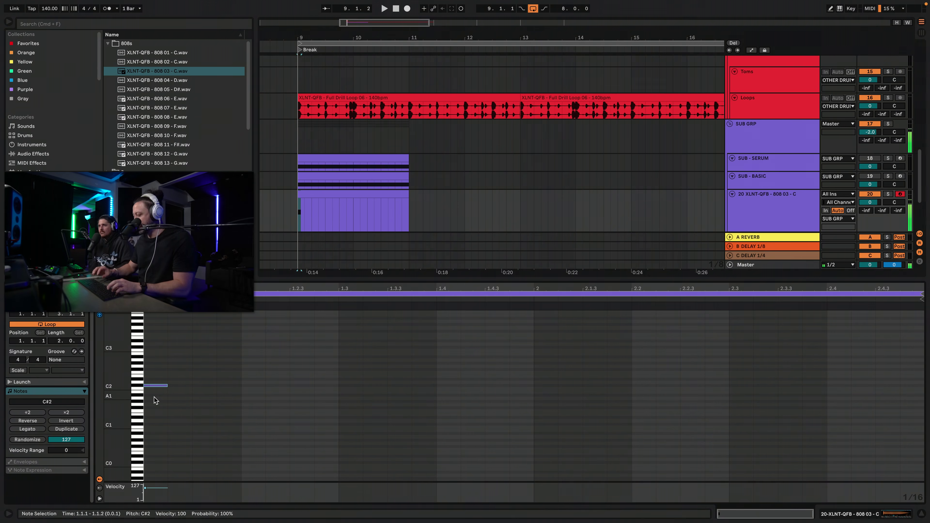
# Pitch the note at the clip's start to E3, lengthen it to two beats, and play it back.
pyautogui.scroll(3, 154, 400)
pyautogui.hotkey('shift', 'Down')
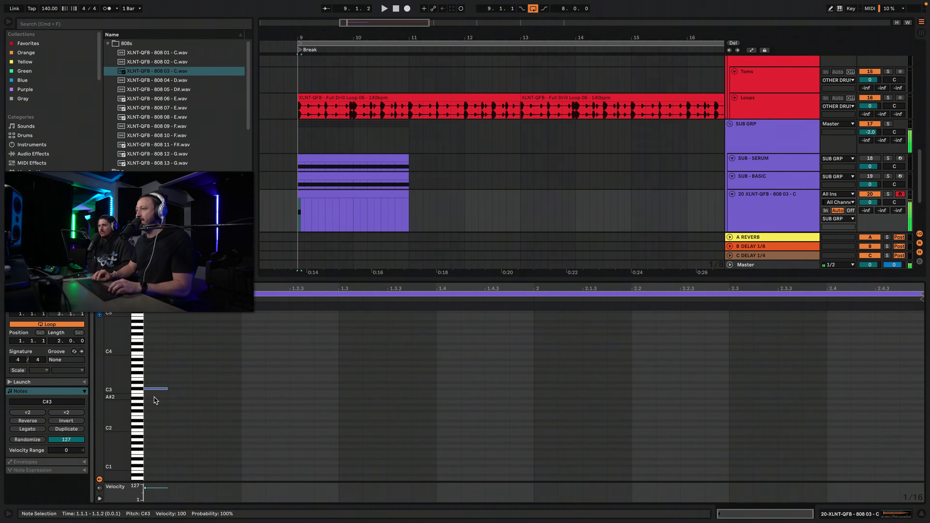
pyautogui.press('Up')
pyautogui.press('Up')
pyautogui.press('Up')
pyautogui.moveTo(168, 380); pyautogui.dragTo(344, 363)
pyautogui.press('space')
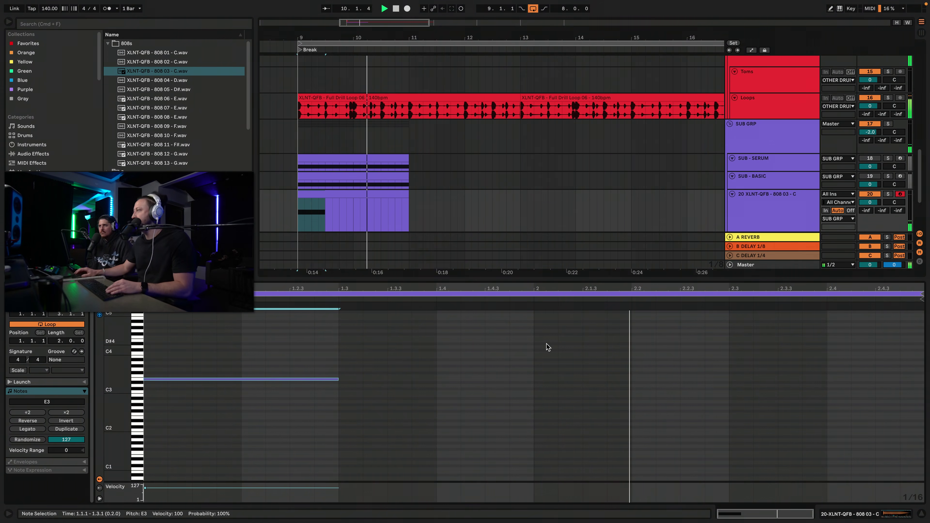
# Set the arrangement loop to the two-bar 808 clip from bar 9 to bar 11 and audition it.
pyautogui.click(374, 193)
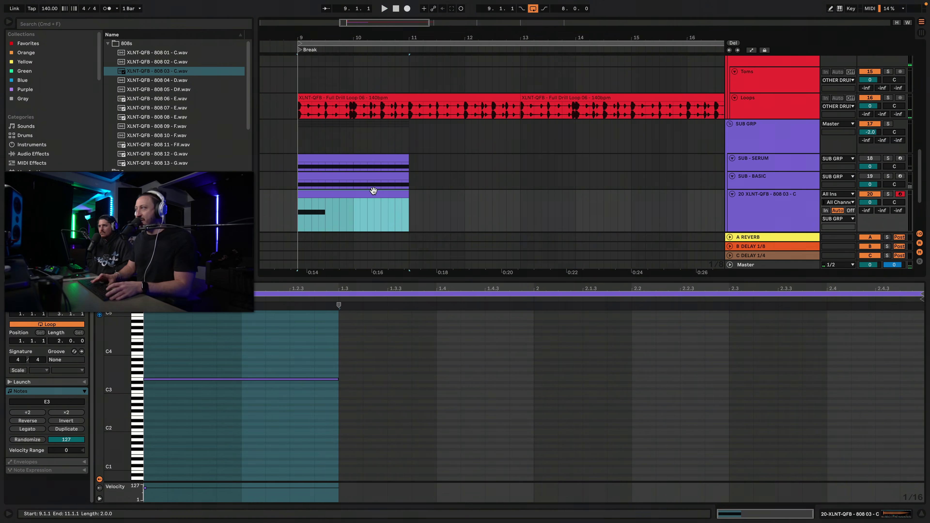
pyautogui.press('super+l')
pyautogui.press('space')
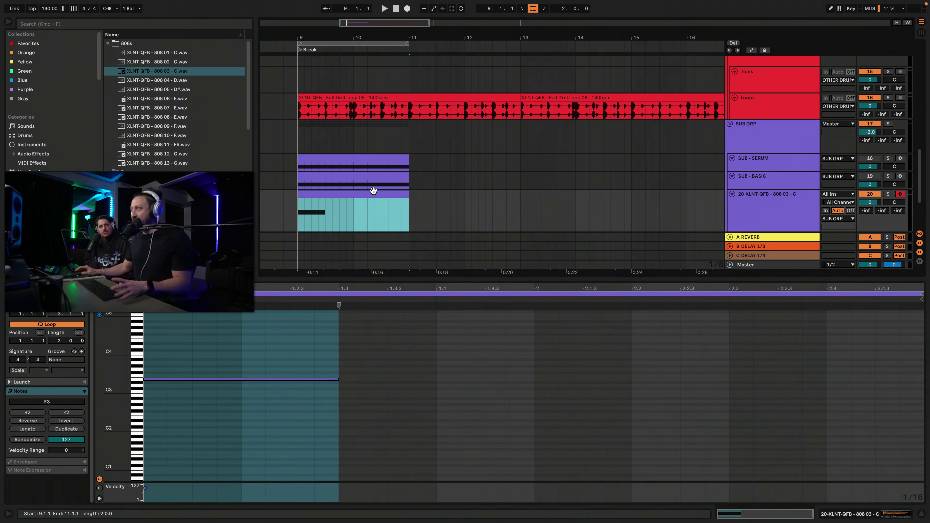
# Copy the E3 note to 2.3.1 in the last two beats of the clip and show the clip's note expression.
pyautogui.click(727, 368)
pyautogui.press('super+v')
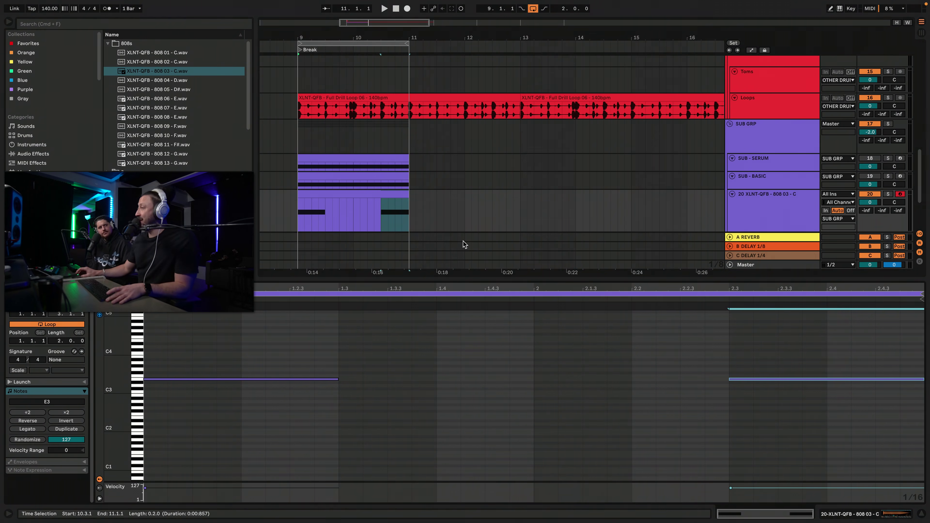
pyautogui.click(32, 470)
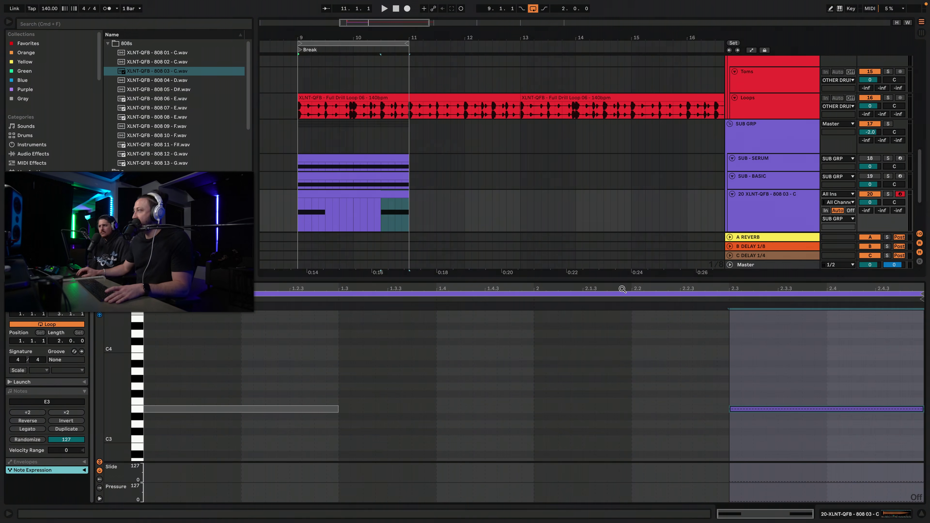
pyautogui.press('super+a')
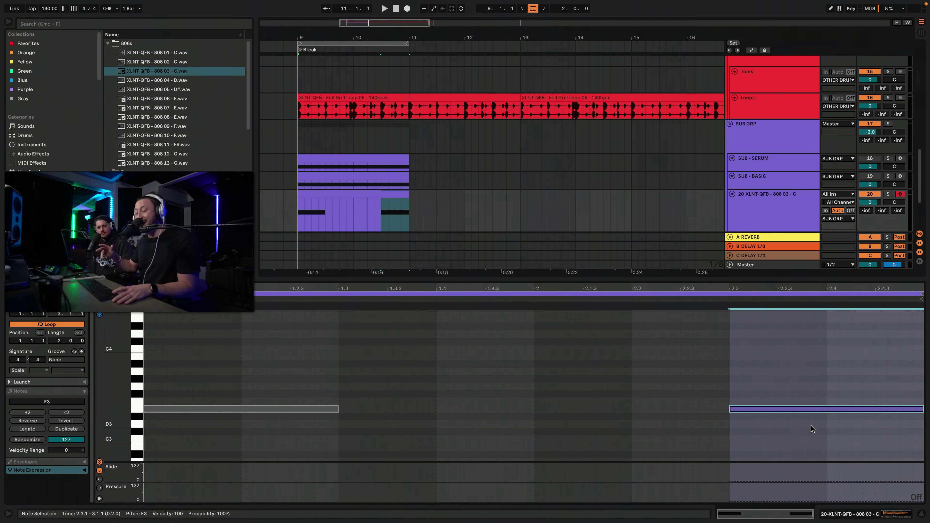
# Raise the copied note's pitch curve an octave to E4 between 2.3.1 and 2.3.3 and audition the loop.
pyautogui.moveTo(825, 409); pyautogui.dragTo(825, 411)
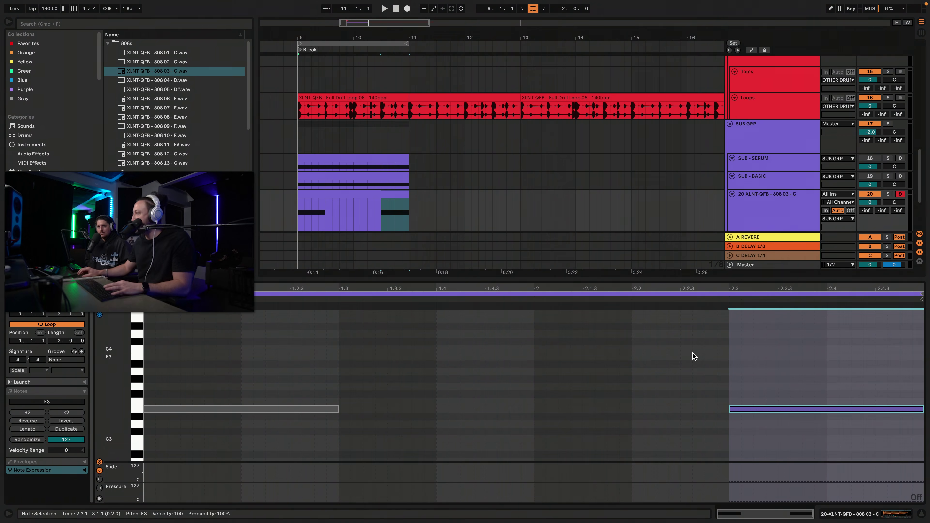
pyautogui.click(734, 384)
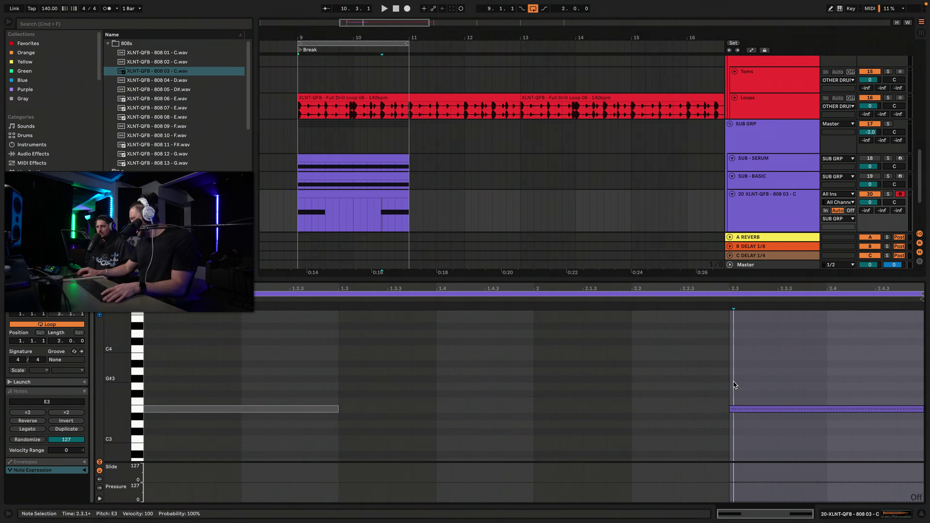
pyautogui.moveTo(733, 383)
pyautogui.mouseDown()
pyautogui.moveTo(827, 367)
pyautogui.moveTo(726, 370)
pyautogui.moveTo(832, 359)
pyautogui.moveTo(729, 368)
pyautogui.moveTo(846, 358)
pyautogui.moveTo(832, 362)
pyautogui.mouseUp()
pyautogui.click(832, 362)
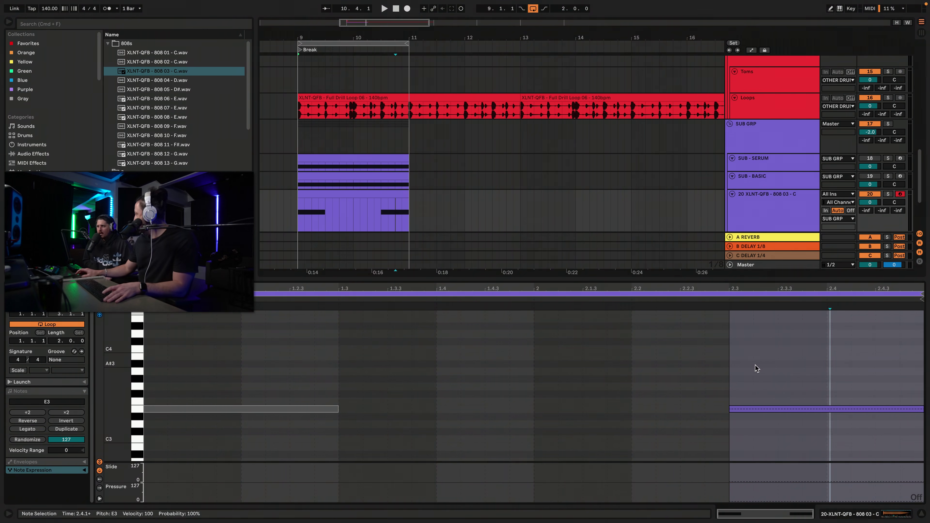
pyautogui.moveTo(732, 361)
pyautogui.mouseDown()
pyautogui.moveTo(832, 359)
pyautogui.moveTo(750, 353)
pyautogui.moveTo(802, 357)
pyautogui.moveTo(741, 362)
pyautogui.moveTo(822, 347)
pyautogui.mouseUp()
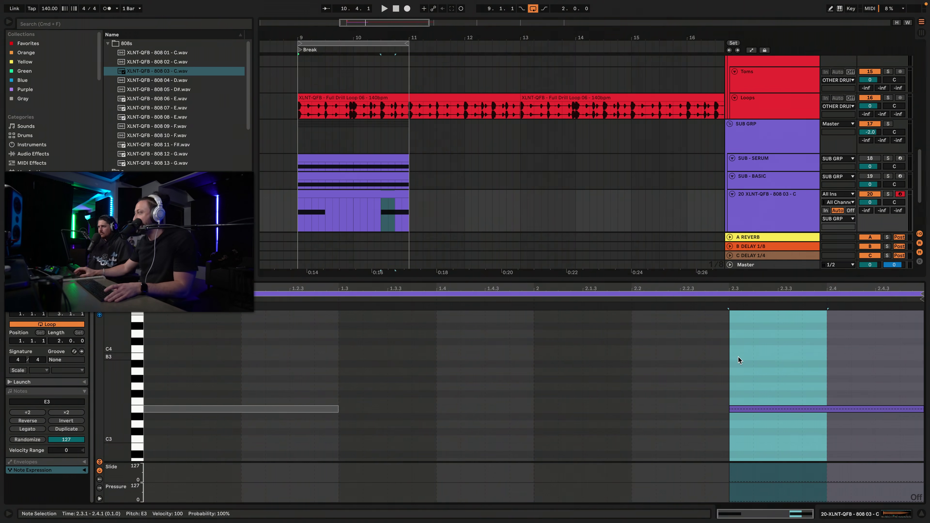
pyautogui.moveTo(729, 379); pyautogui.dragTo(785, 369)
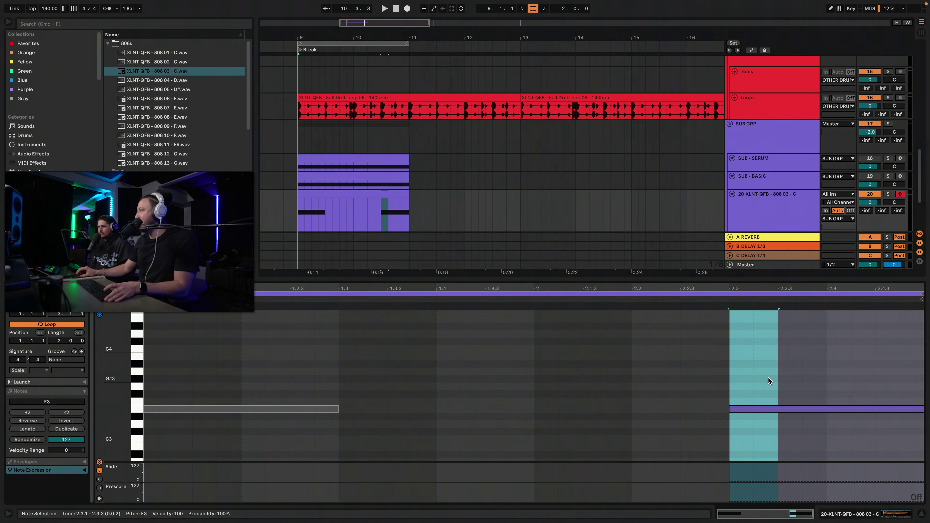
pyautogui.click(755, 406)
pyautogui.moveTo(753, 407); pyautogui.dragTo(753, 331)
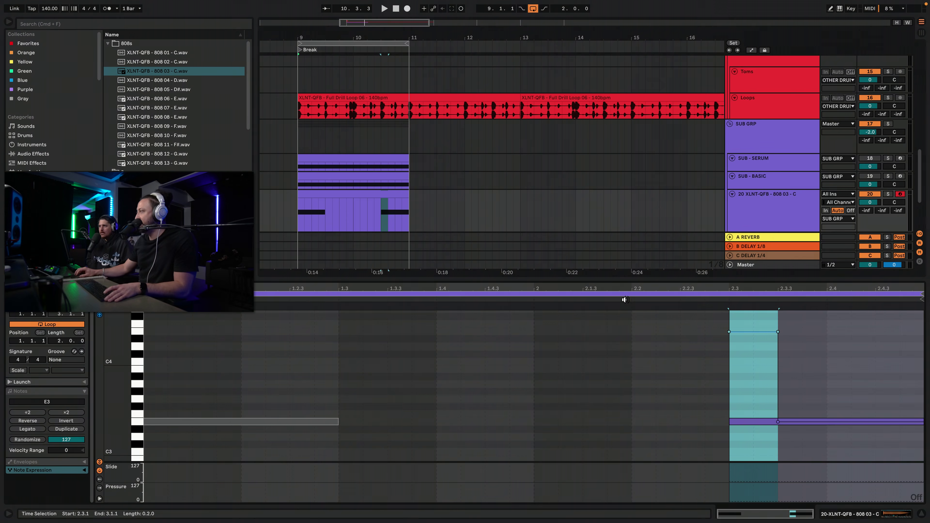
pyautogui.click(625, 299)
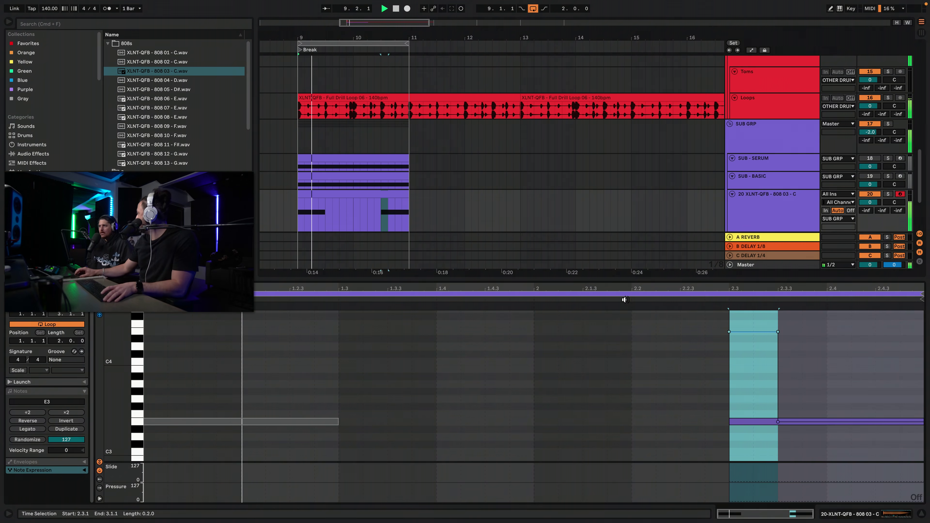
pyautogui.press('space')
# Raise the copied note's pitch curve to A3 between 2.3.3 and 2.4.1 and play the loop.
pyautogui.click(773, 366)
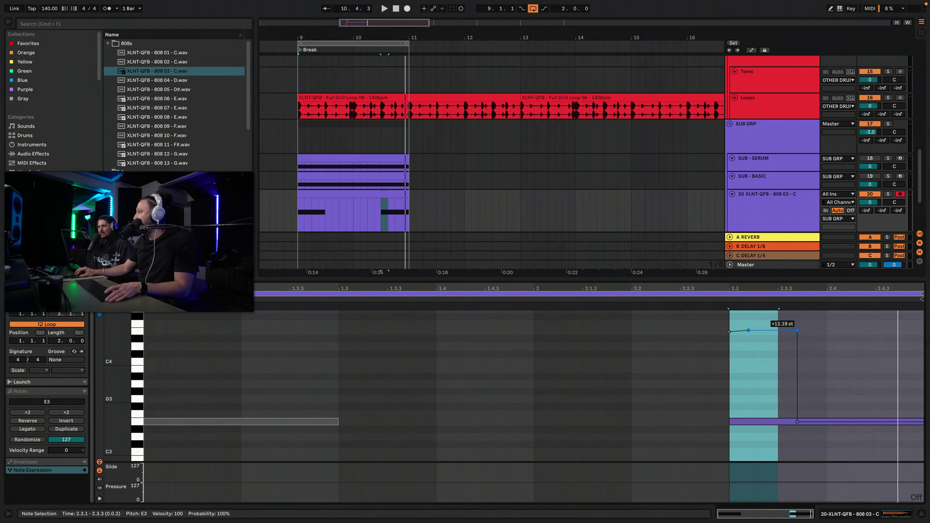
pyautogui.click(782, 401)
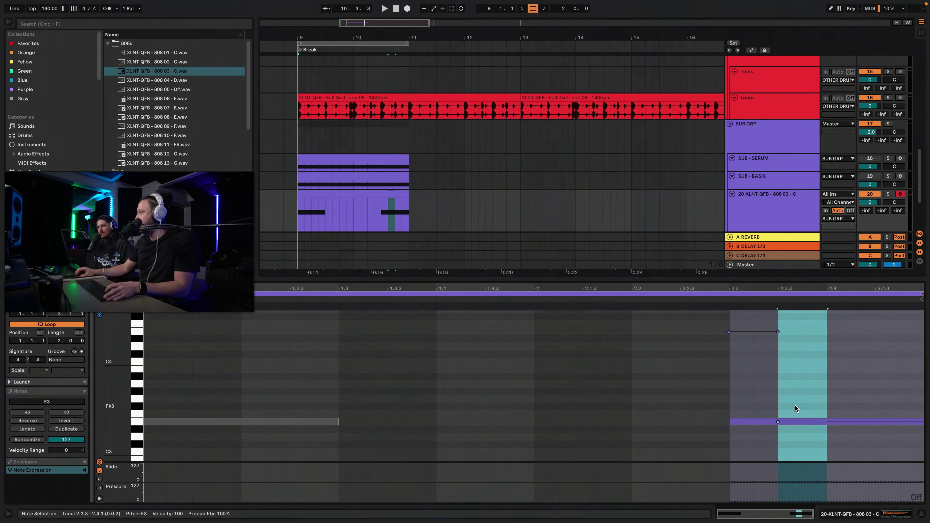
pyautogui.moveTo(800, 422); pyautogui.dragTo(801, 384)
pyautogui.press('space')
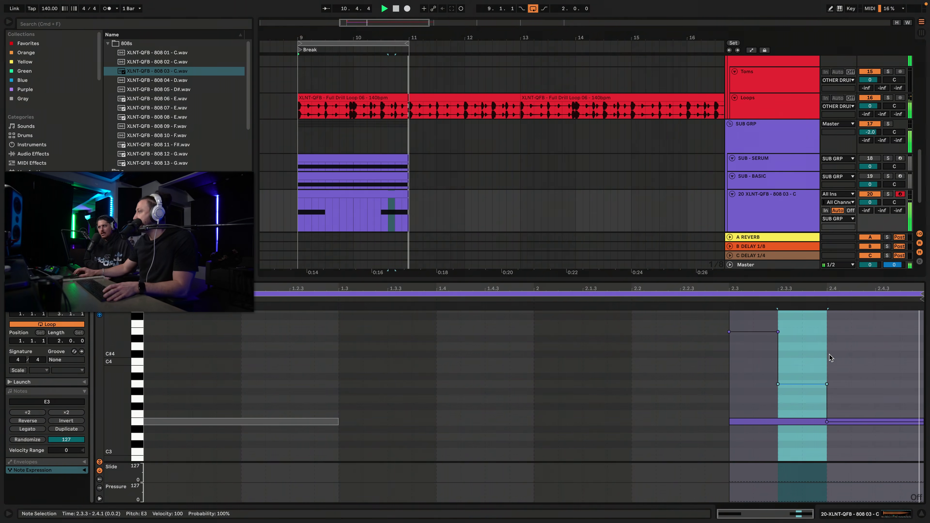
pyautogui.moveTo(805, 381)
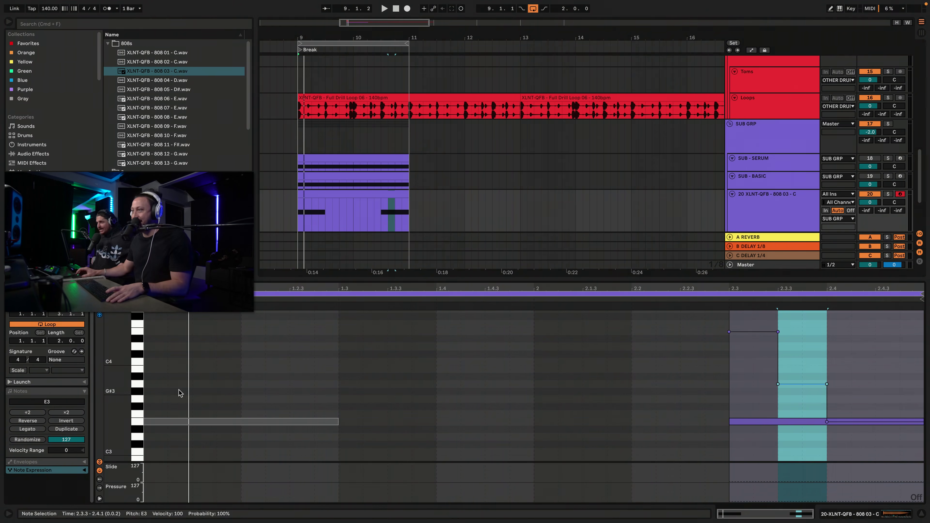
# Enable the clip's scale display and set it to E Minor.
pyautogui.click(25, 370)
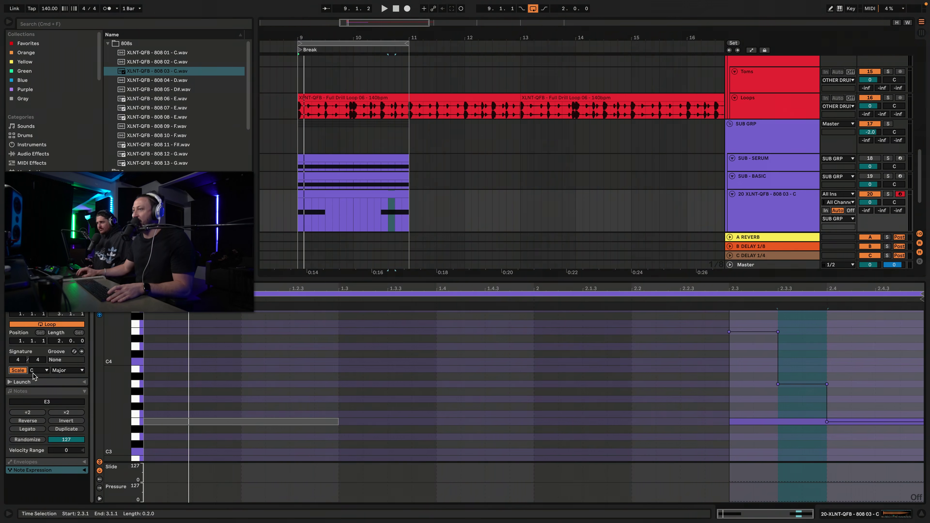
pyautogui.click(38, 370)
pyautogui.click(31, 406)
pyautogui.click(67, 370)
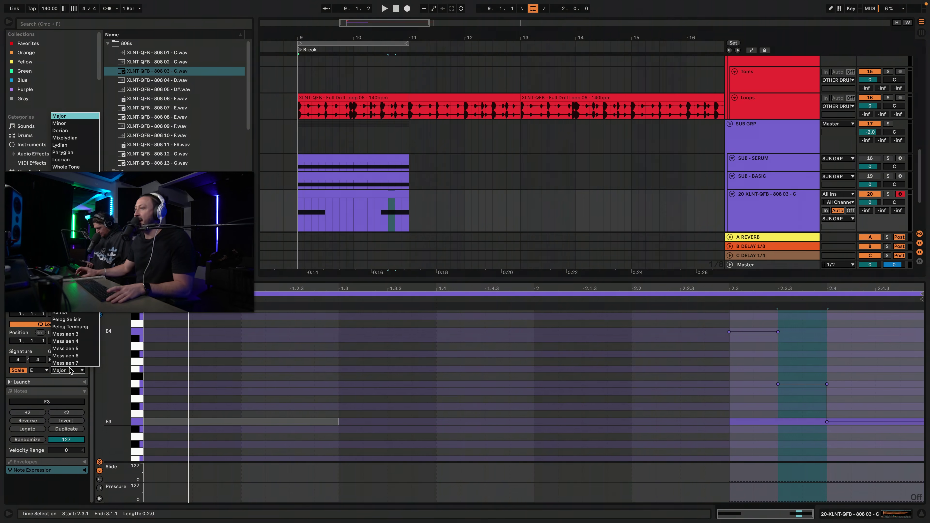
pyautogui.click(59, 123)
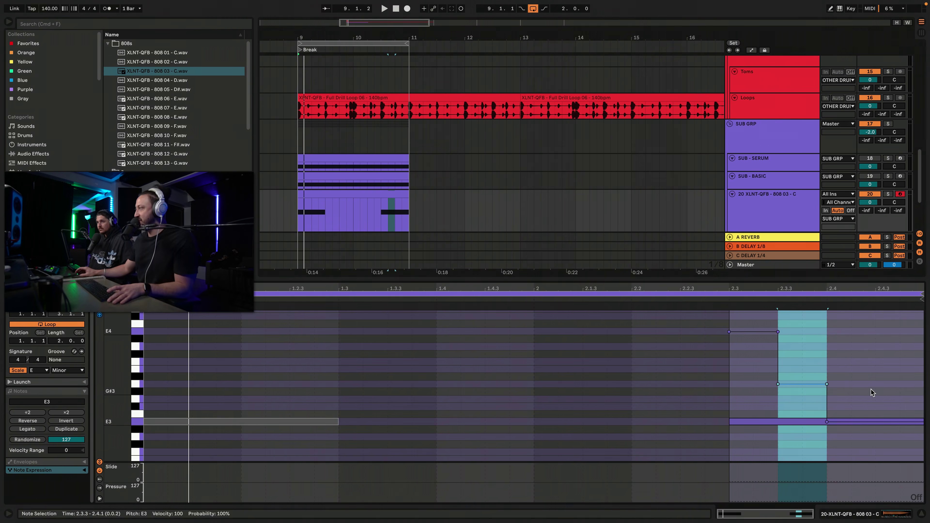
# Raise the copied note's pitch curve to G4 between 2.4.1 and 2.4.3 and audition the loop.
pyautogui.moveTo(827, 367); pyautogui.dragTo(876, 357)
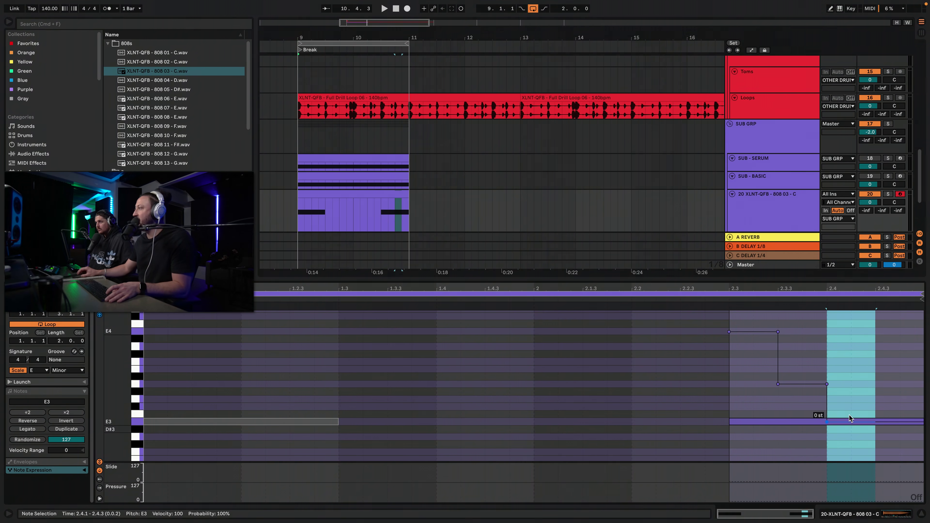
pyautogui.moveTo(849, 419); pyautogui.dragTo(849, 351)
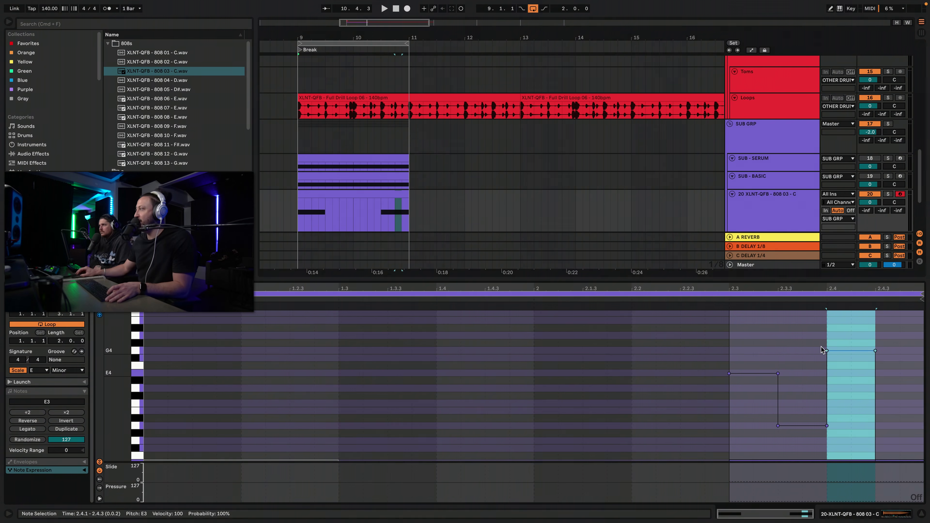
pyautogui.press('space')
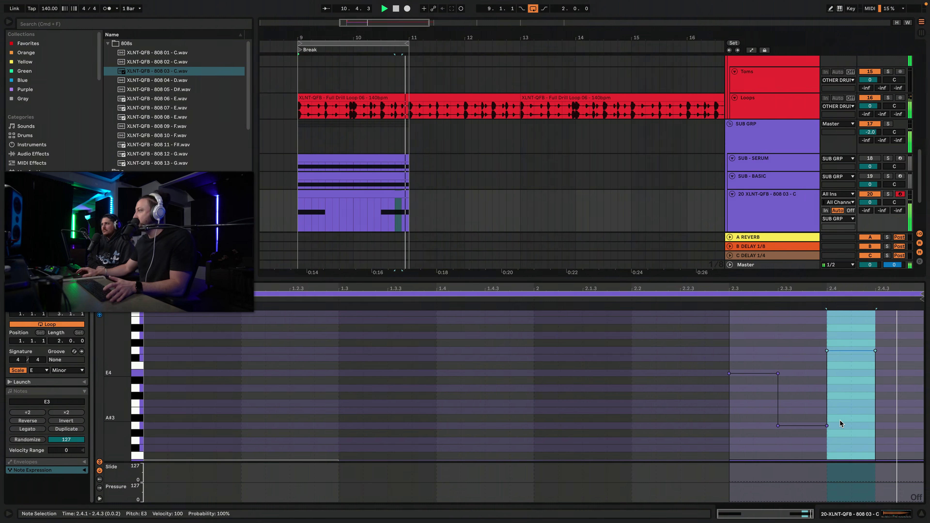
pyautogui.press('space')
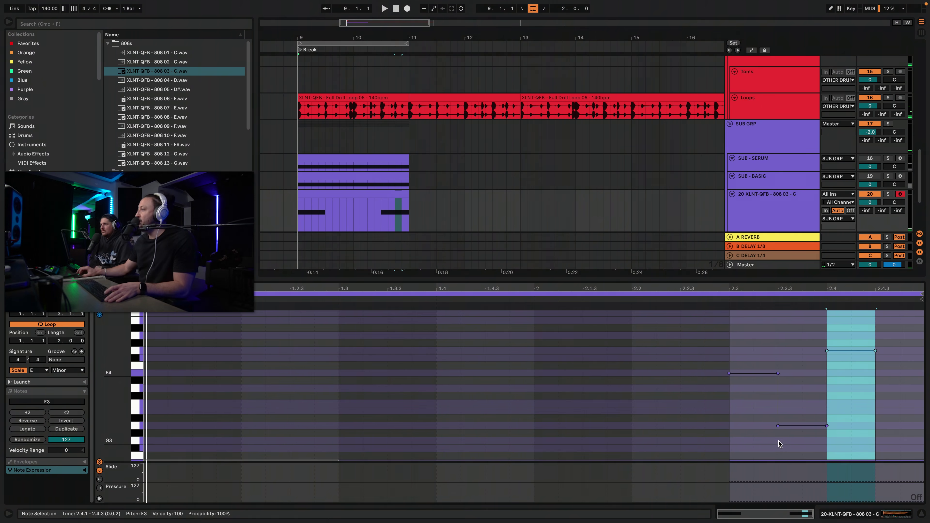
# Add an E3 breakpoint after 2.4.3 and remove the G4 one at 2.4.1 so the curve glides from A3 to G4, and audition the loop.
pyautogui.scroll(-2, 778, 442)
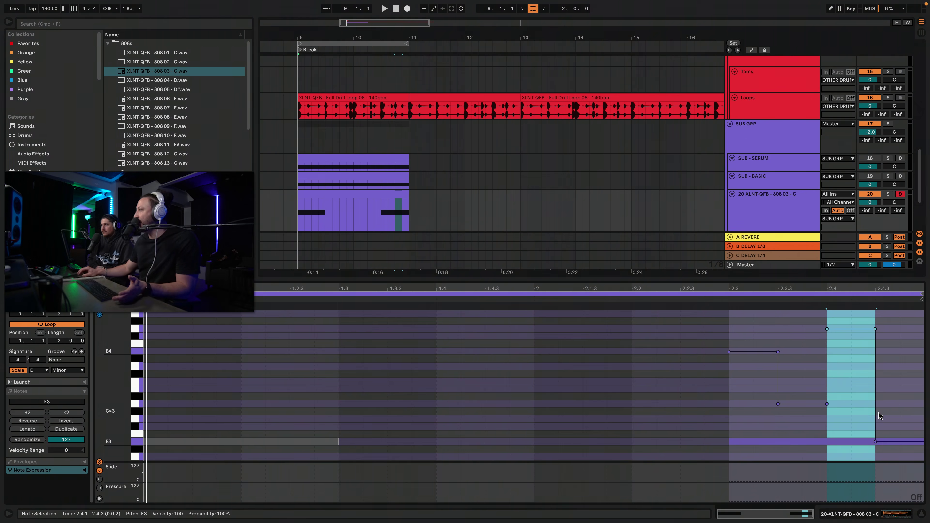
pyautogui.moveTo(879, 413); pyautogui.dragTo(890, 397)
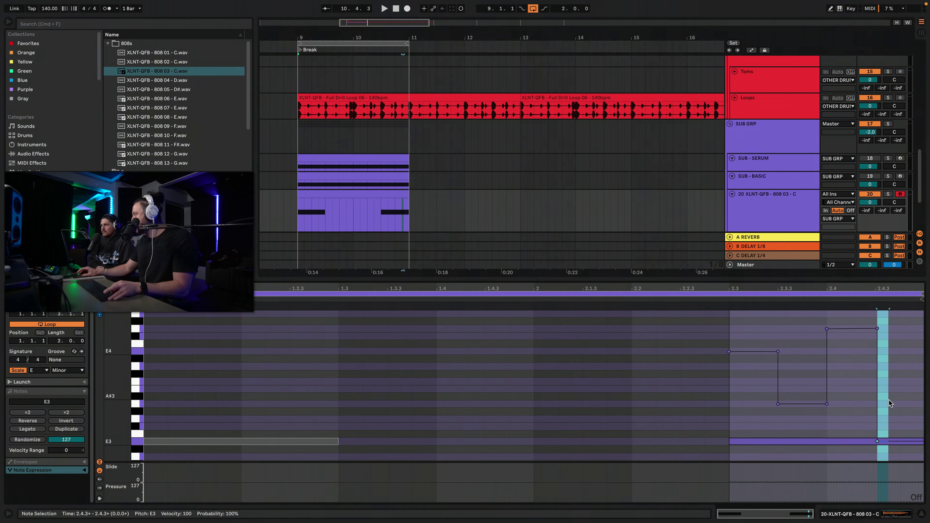
pyautogui.click(894, 401)
pyautogui.click(902, 441)
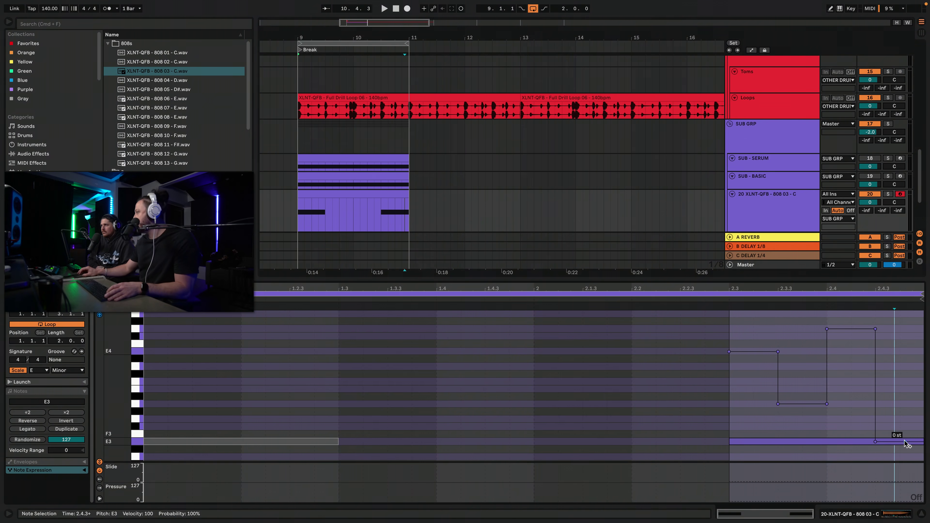
pyautogui.click(827, 329)
pyautogui.press('space')
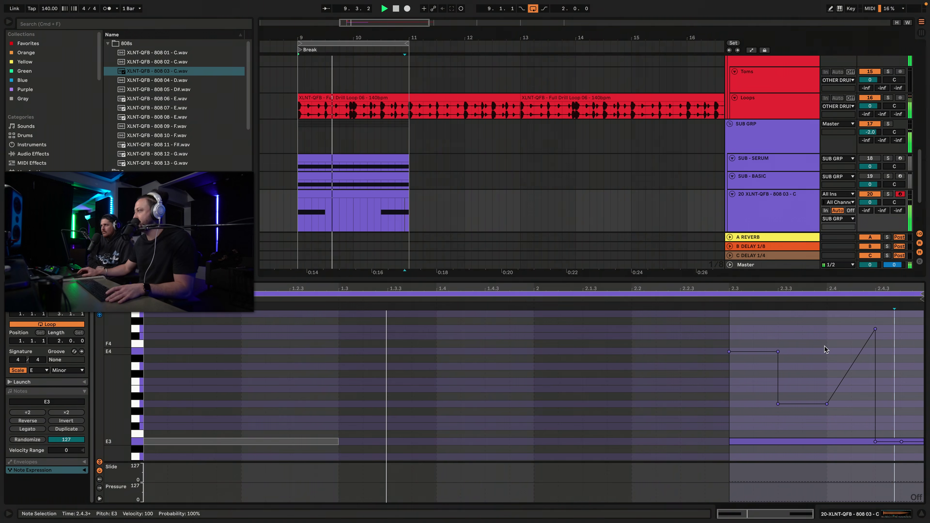
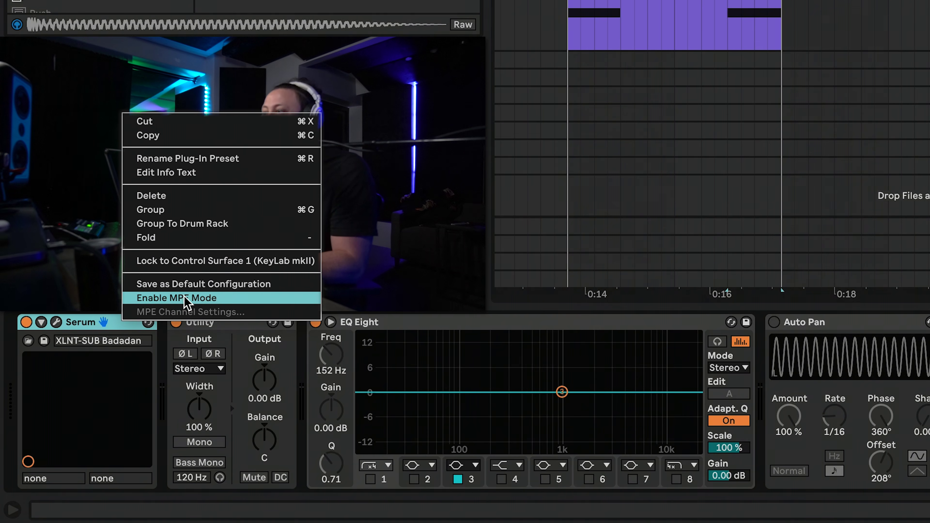
# Enable MPE mode for the Serum plug-in on SUB - SERUM and turn on MPE Enabled within Serum itself.
pyautogui.click(184, 298)
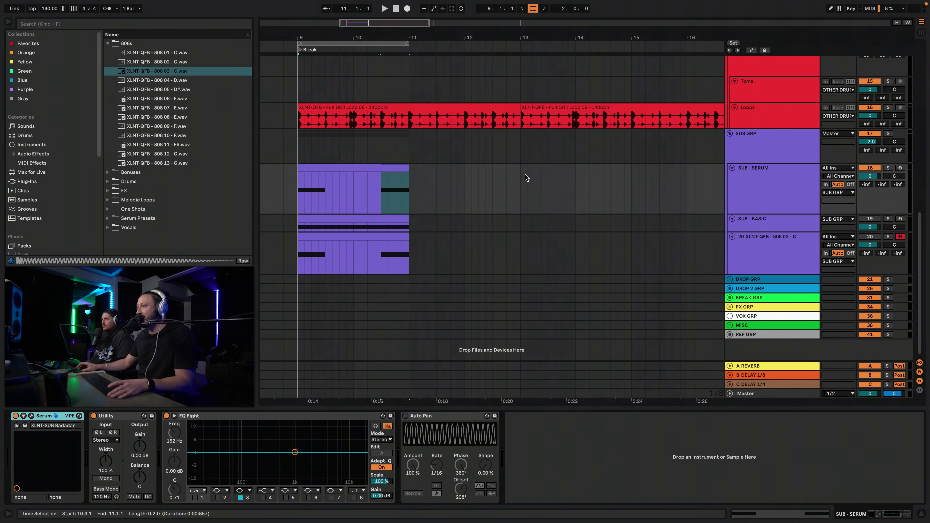
pyautogui.click(31, 416)
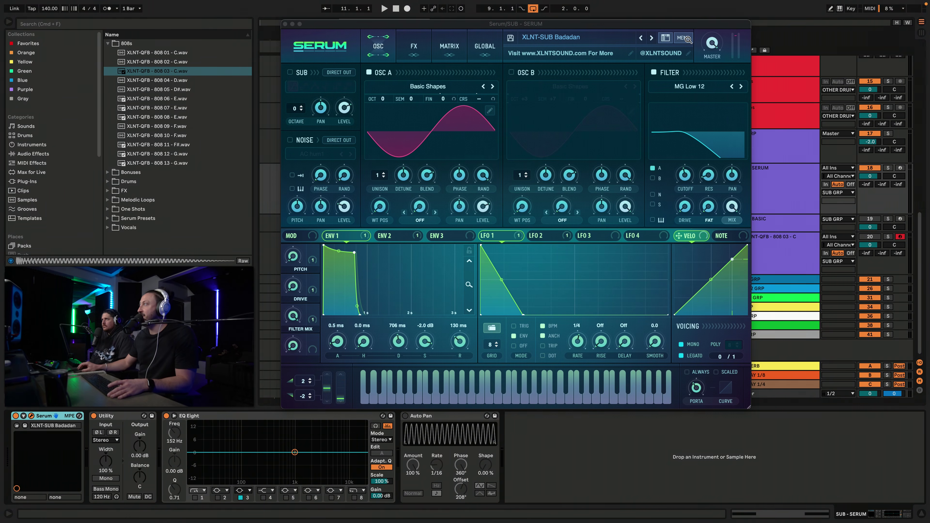
pyautogui.click(684, 38)
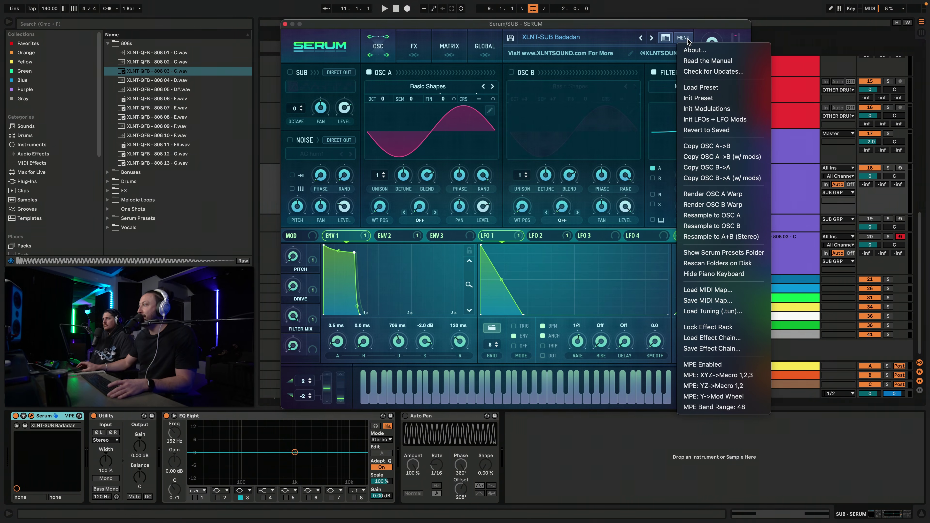
pyautogui.click(707, 365)
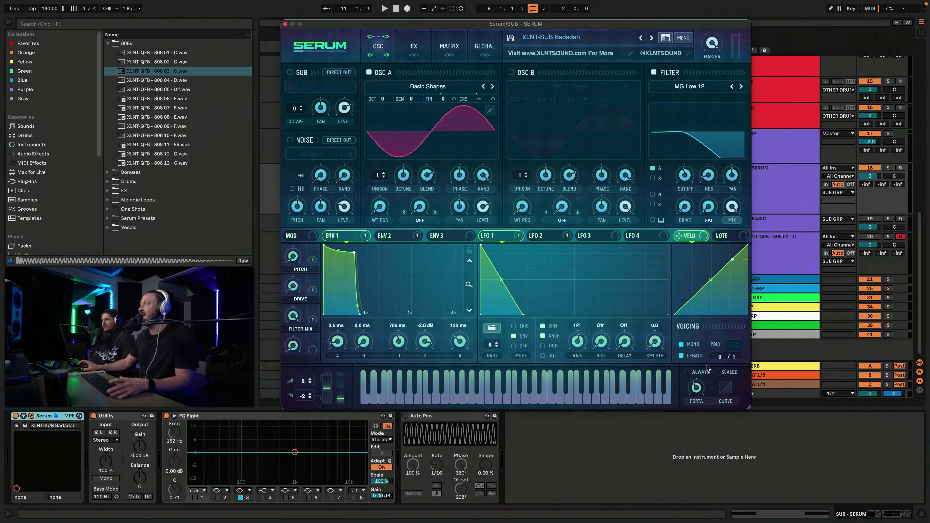
# Check the MPE Enabled option in Serum and reposition the plug-in window clear of the tracks.
pyautogui.moveTo(536, 30); pyautogui.dragTo(552, 32)
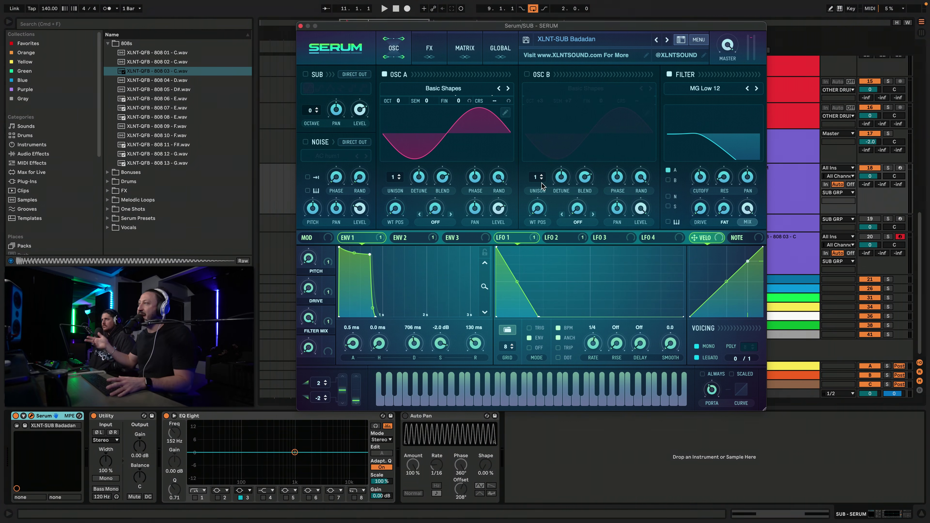
pyautogui.moveTo(346, 30); pyautogui.dragTo(354, 27)
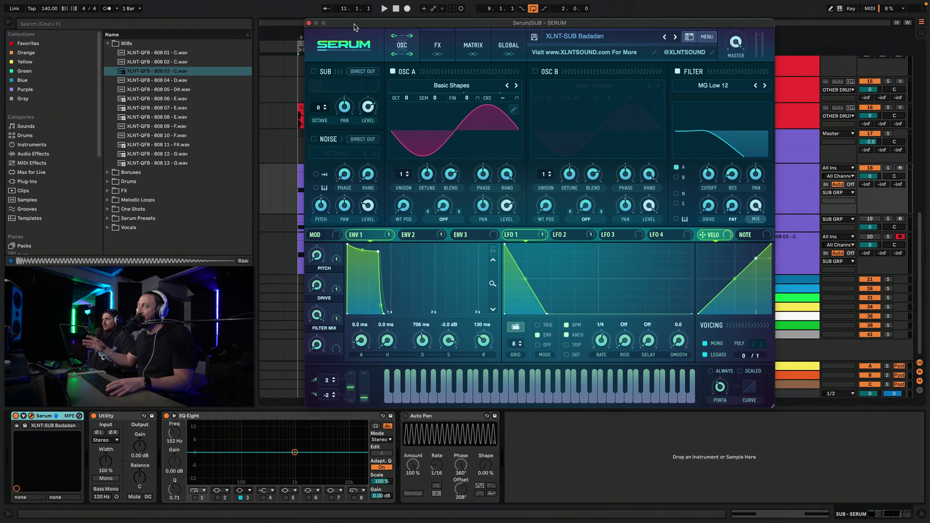
pyautogui.click(707, 36)
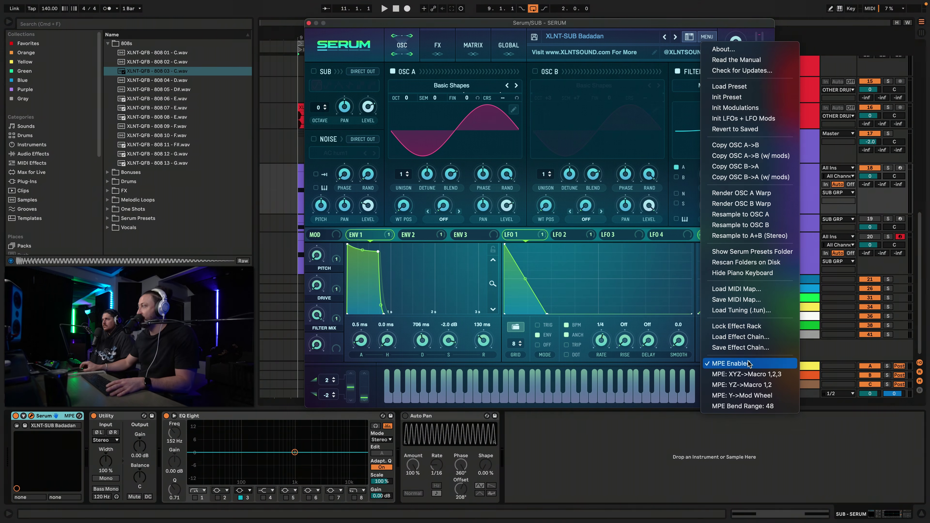
pyautogui.click(523, 26)
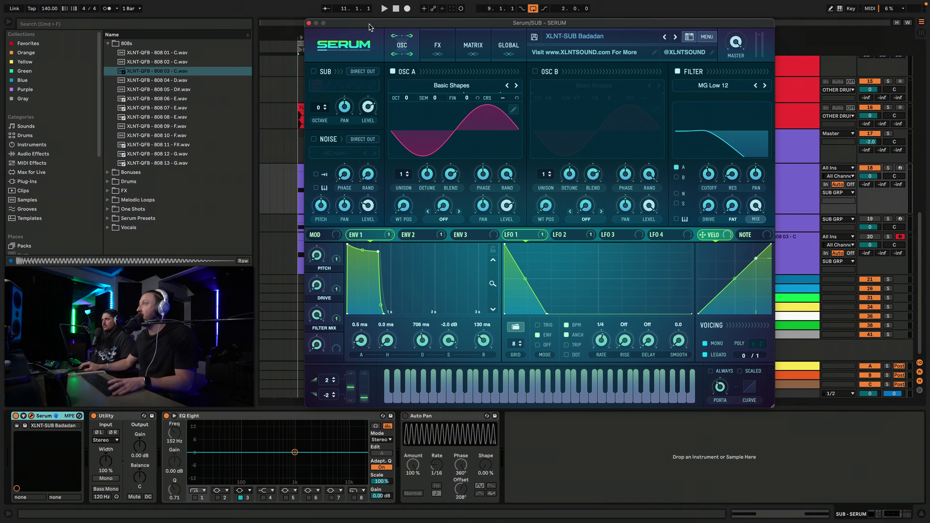
pyautogui.moveTo(362, 26); pyautogui.dragTo(403, 65)
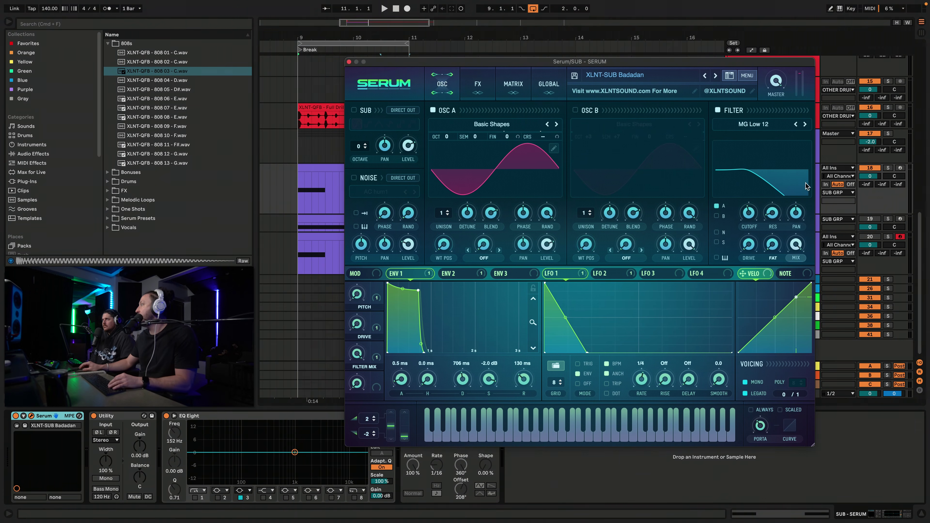
# Load the XLNT-SUB Glider 808 preset in Serum, close the plug-in window and audition the loop.
pyautogui.press('space')
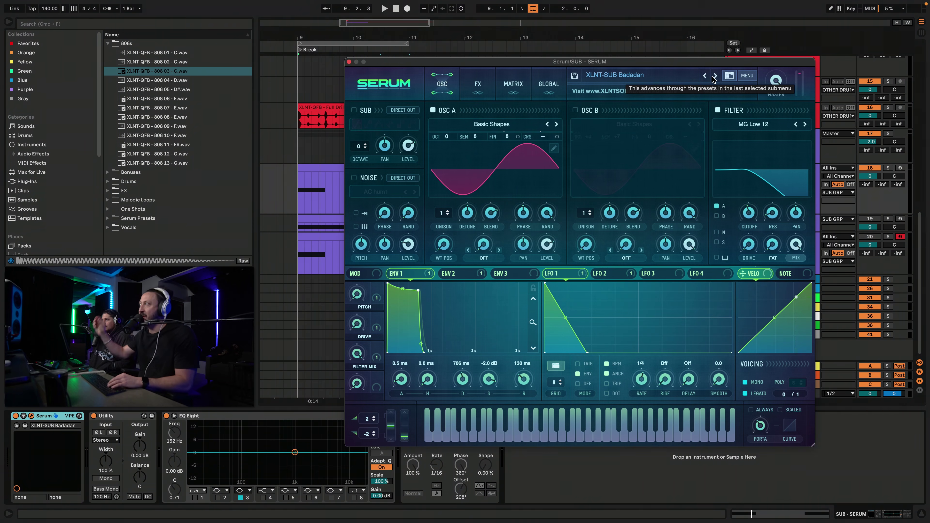
pyautogui.click(714, 76)
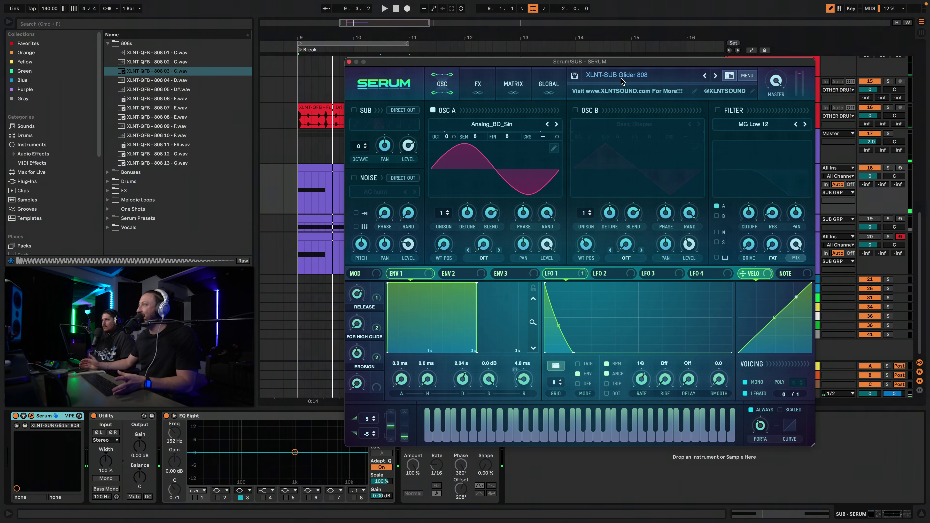
pyautogui.click(349, 62)
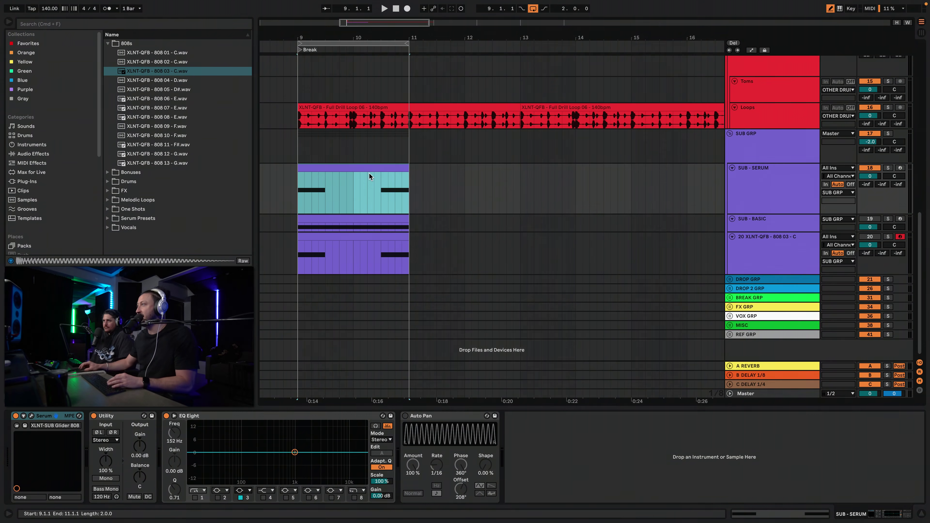
pyautogui.click(354, 208)
pyautogui.press('space')
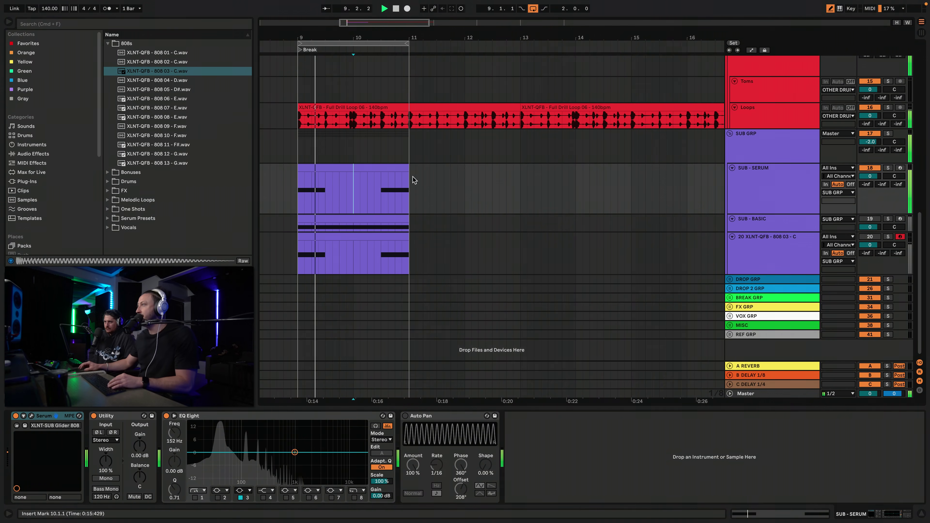
# Open the SUB - SERUM clip in an enlarged note editor, turn Draw Mode off and show the Note Expression lanes.
pyautogui.doubleClick(389, 168)
pyautogui.moveTo(769, 388); pyautogui.dragTo(769, 216)
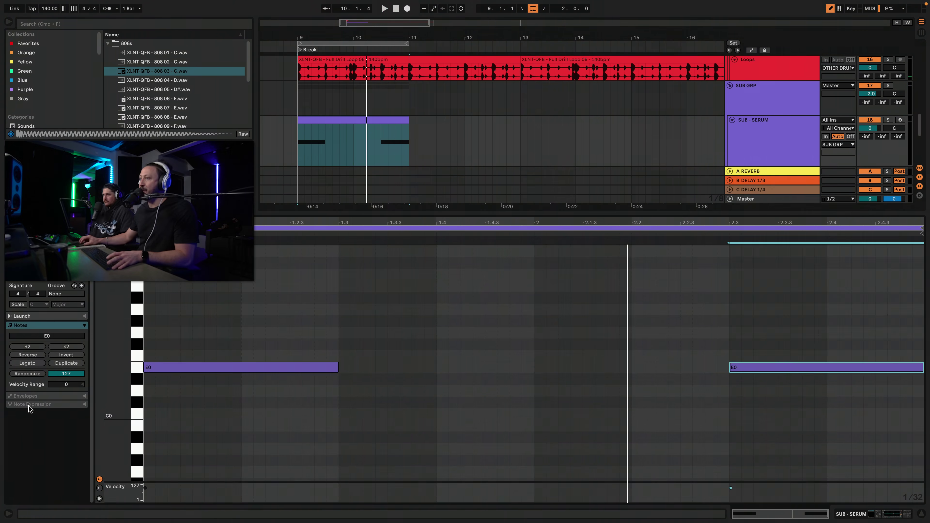
pyautogui.click(47, 404)
pyautogui.press('b')
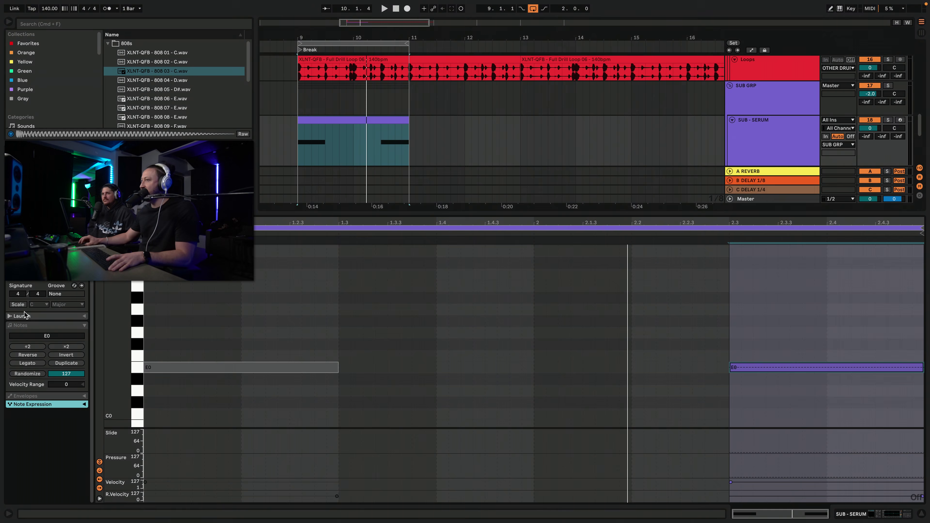
# Enable the SUB - SERUM clip's scale display and set it to E Minor.
pyautogui.click(18, 304)
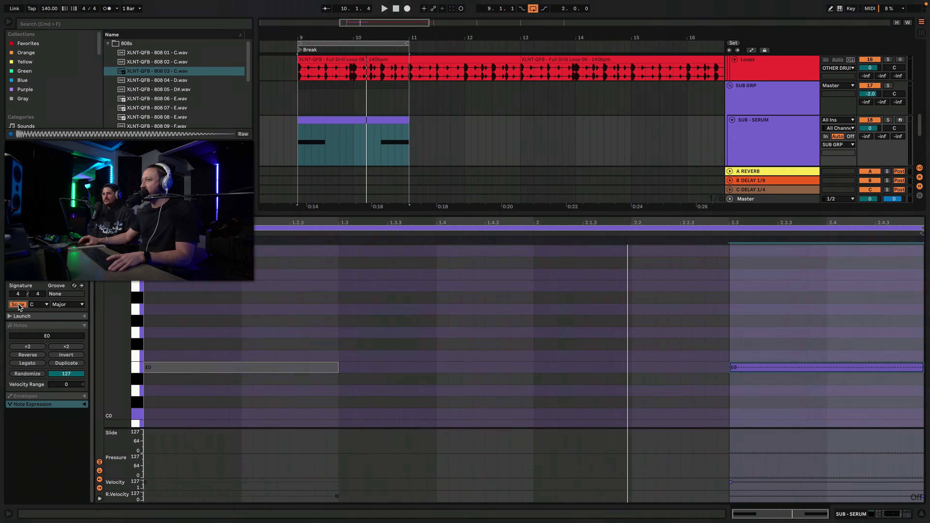
pyautogui.click(39, 305)
pyautogui.click(36, 341)
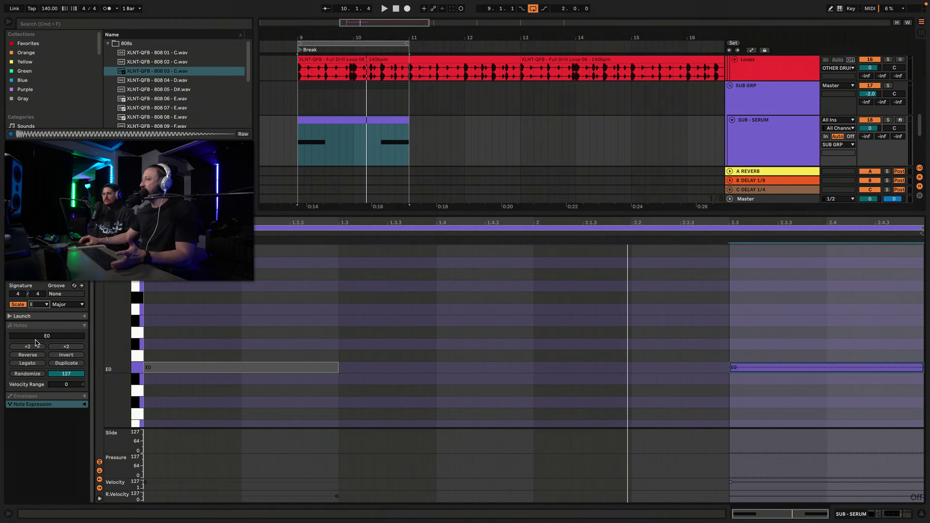
pyautogui.click(76, 306)
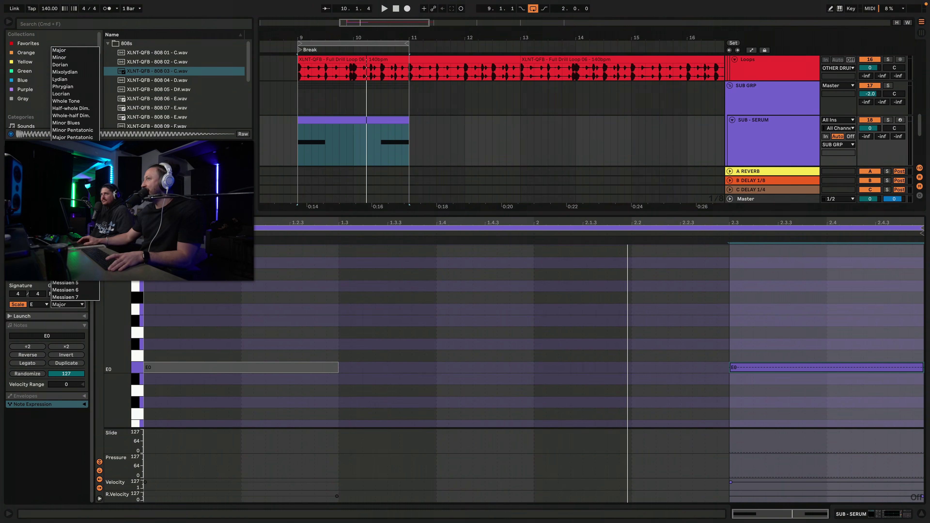
pyautogui.click(59, 57)
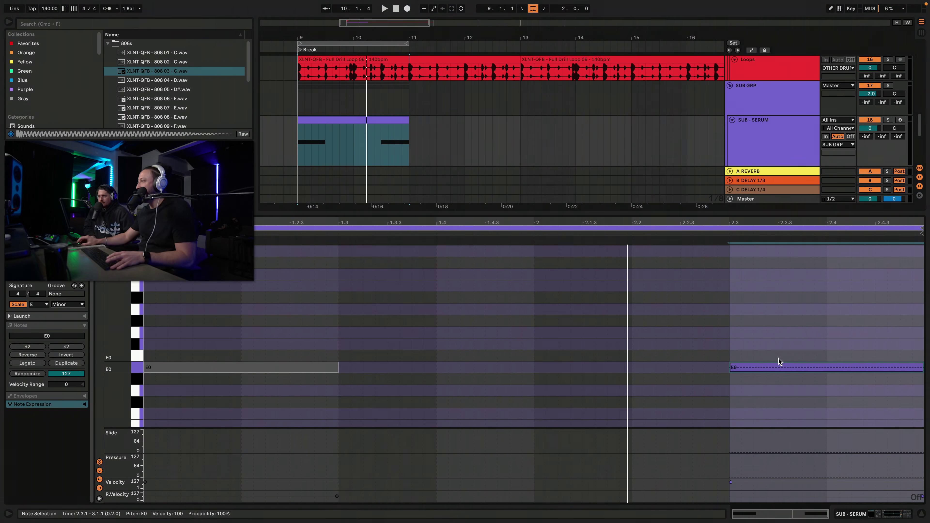
# Set the grid to 1/8 and raise the second E0 note's pitch curve by 12 semitones between 2.3.1 and 2.3.3.
pyautogui.click(798, 332)
pyautogui.moveTo(832, 322)
pyautogui.mouseDown()
pyautogui.moveTo(774, 318)
pyautogui.moveTo(834, 312)
pyautogui.moveTo(827, 313)
pyautogui.mouseUp()
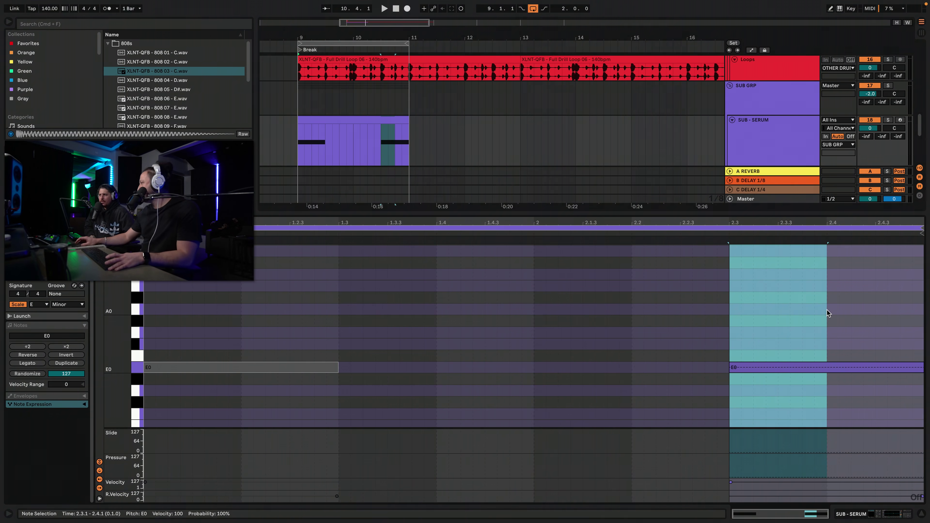
pyautogui.moveTo(829, 313)
pyautogui.mouseDown()
pyautogui.moveTo(727, 318)
pyautogui.moveTo(824, 302)
pyautogui.mouseUp()
pyautogui.click(804, 312)
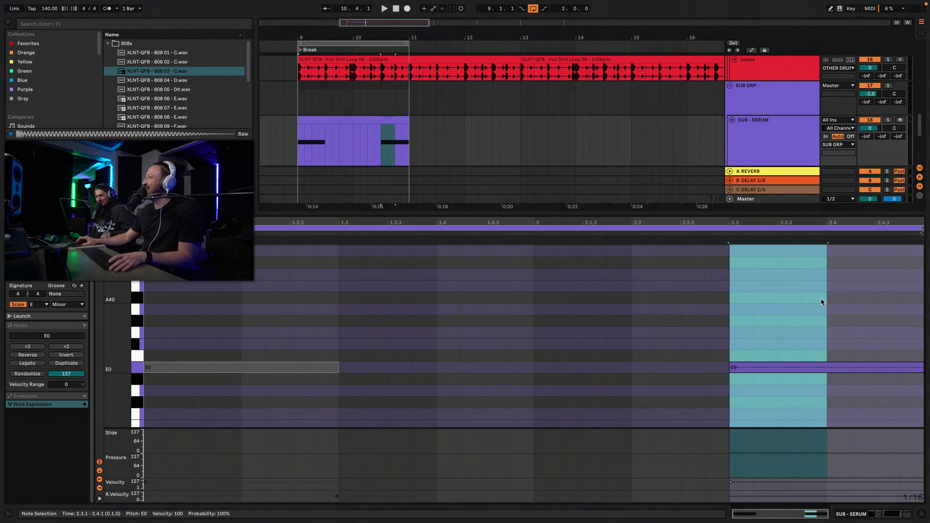
pyautogui.moveTo(723, 311); pyautogui.dragTo(818, 312)
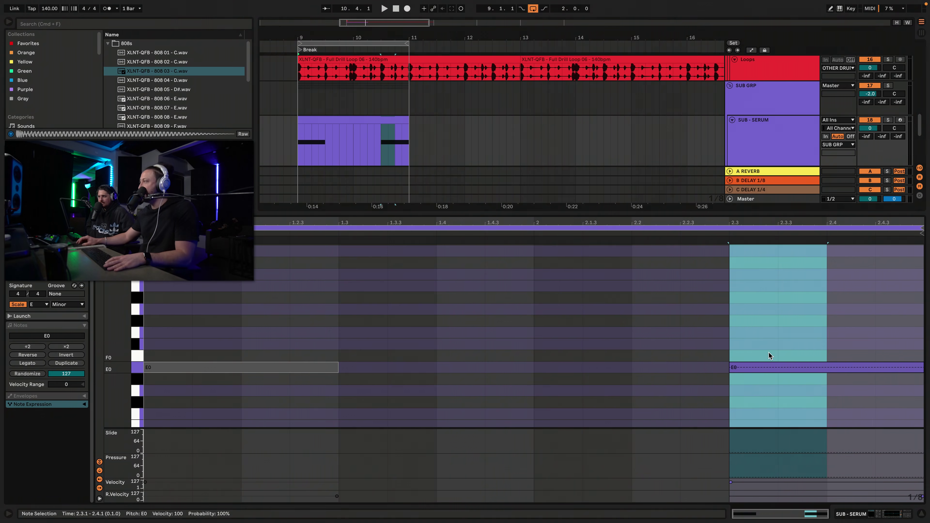
pyautogui.click(749, 348)
pyautogui.moveTo(778, 358); pyautogui.dragTo(751, 267)
# Raise the second note's pitch curve by 7 semitones from 2.3.3 to 2.4.1 and by 10 semitones from 2.4.1 to 2.4.3.
pyautogui.click(800, 401)
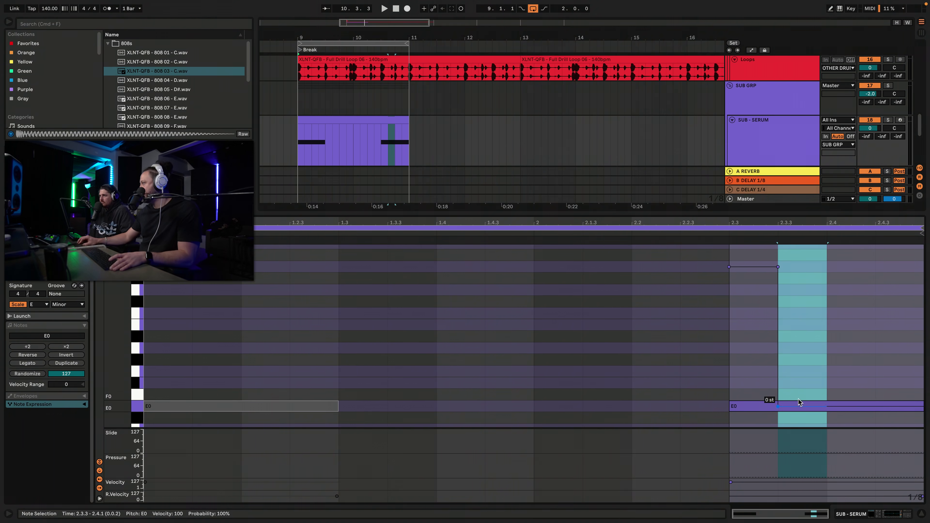
pyautogui.moveTo(799, 402); pyautogui.dragTo(799, 325)
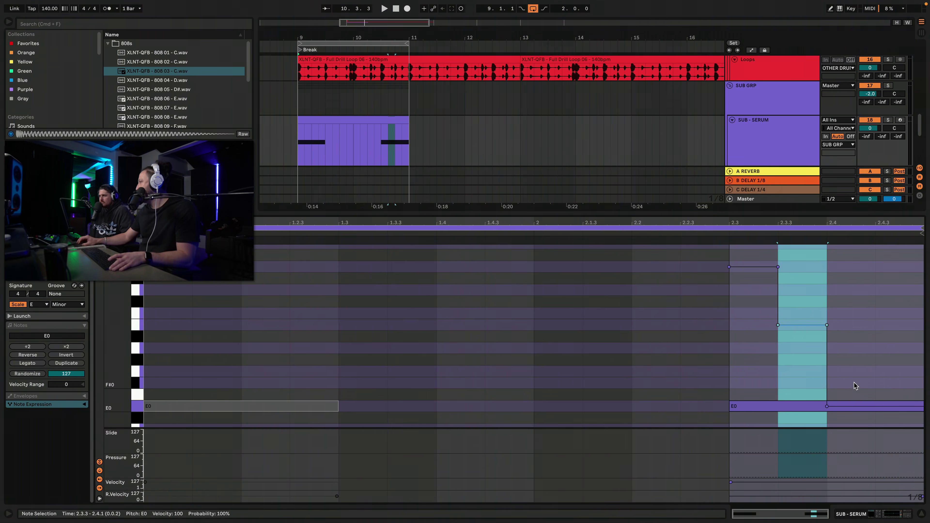
pyautogui.moveTo(832, 390); pyautogui.dragTo(857, 304)
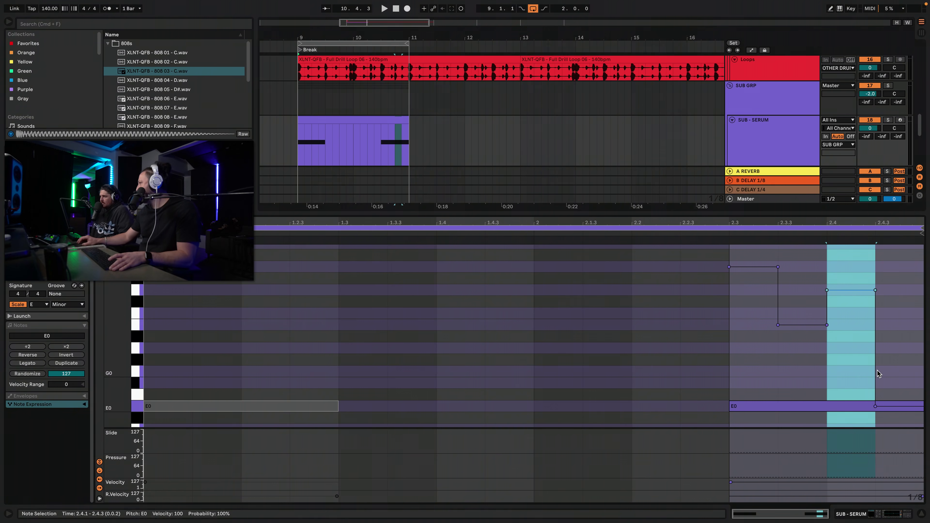
# Raise the second note's pitch curve to A0 between 2.4.3 and 3.1.1.
pyautogui.moveTo(878, 374); pyautogui.dragTo(926, 374)
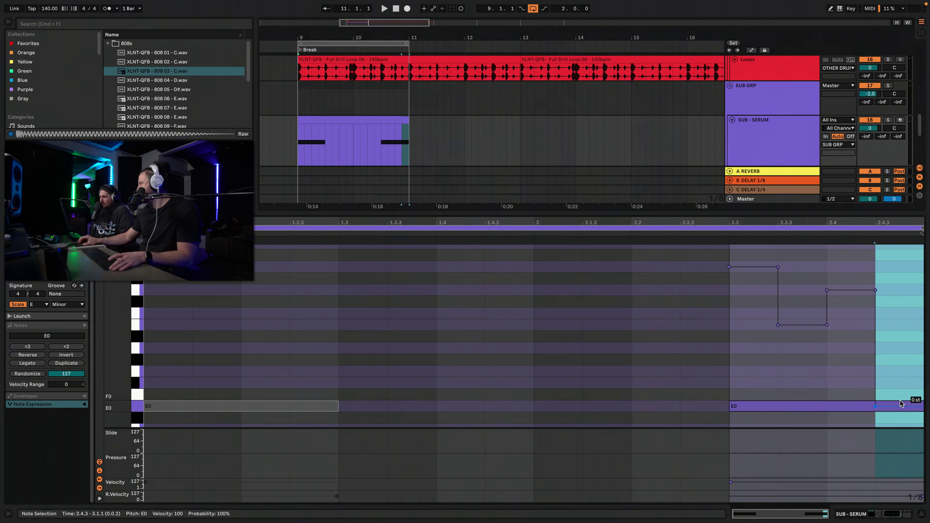
pyautogui.moveTo(899, 406); pyautogui.dragTo(899, 348)
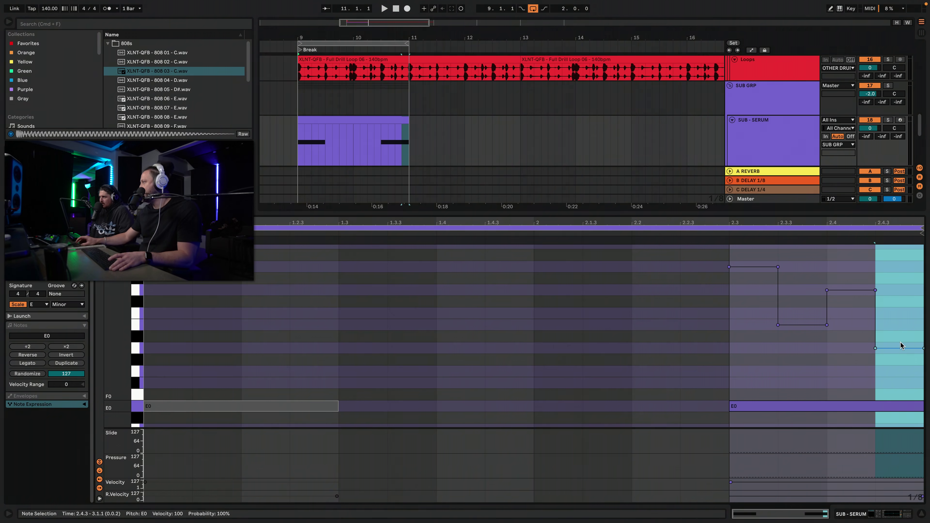
# Turn the second note's stepped pitch changes into glides by adding breakpoints on the +12, +7, +10 and +5 levels and removing adjacent corner points.
pyautogui.click(790, 348)
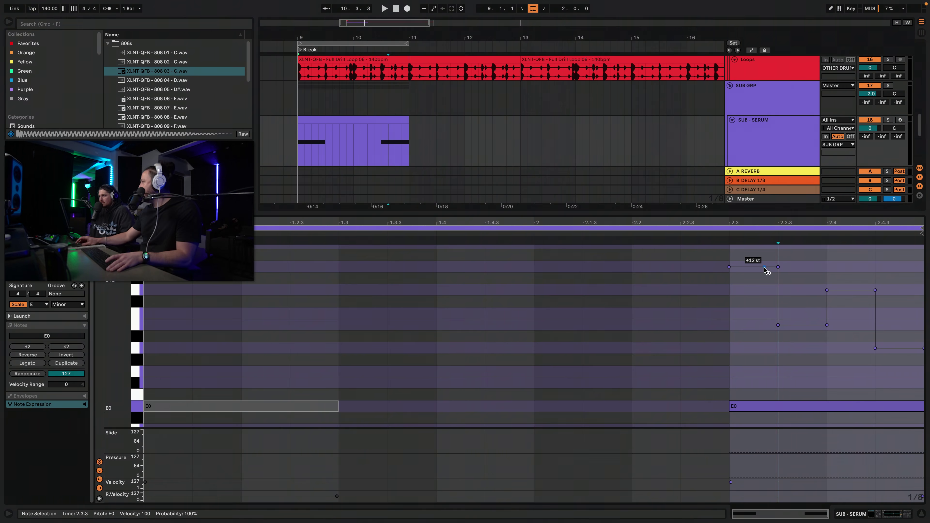
pyautogui.click(778, 267)
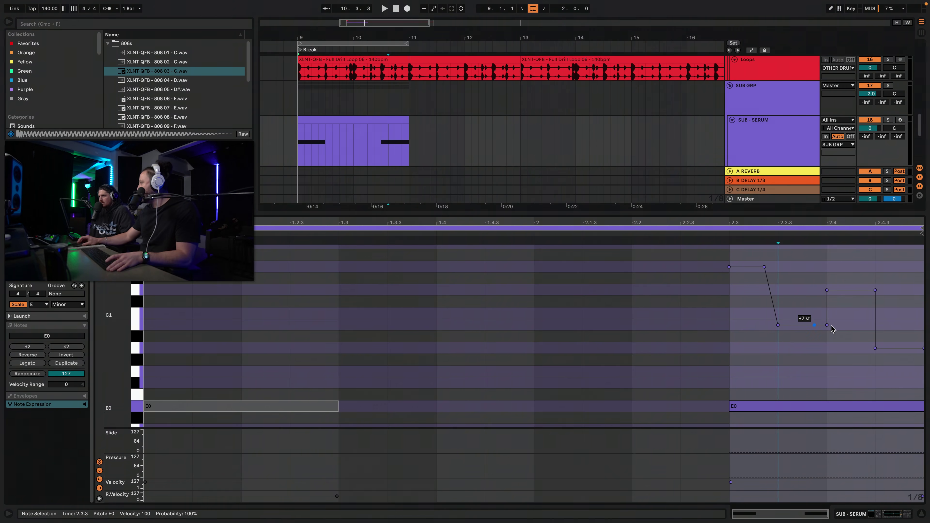
pyautogui.click(827, 325)
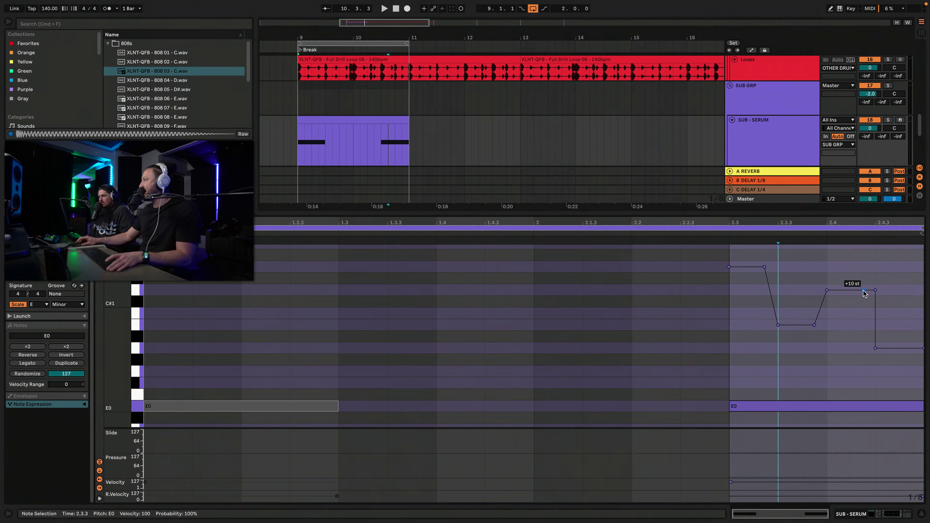
pyautogui.click(863, 290)
pyautogui.click(876, 291)
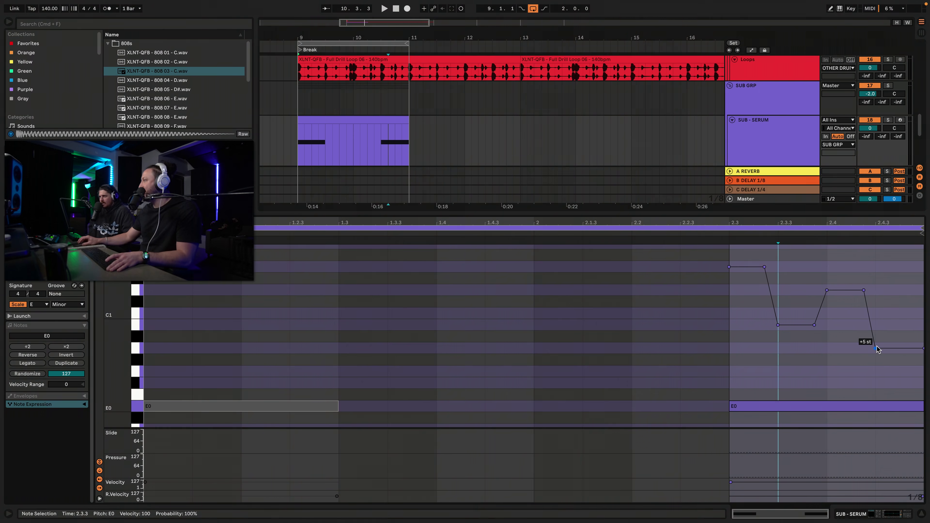
pyautogui.click(903, 348)
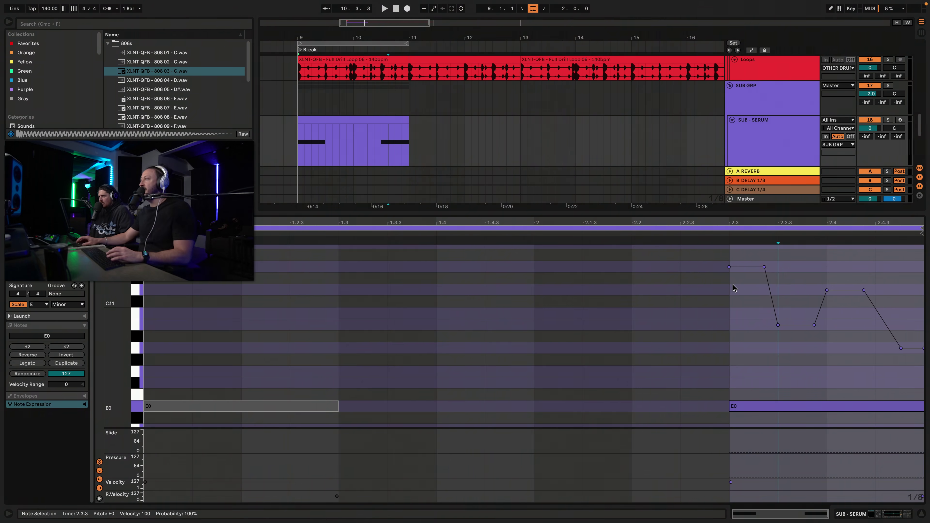
# Play the loop to hear the second note's straight pitch glides.
pyautogui.press('space')
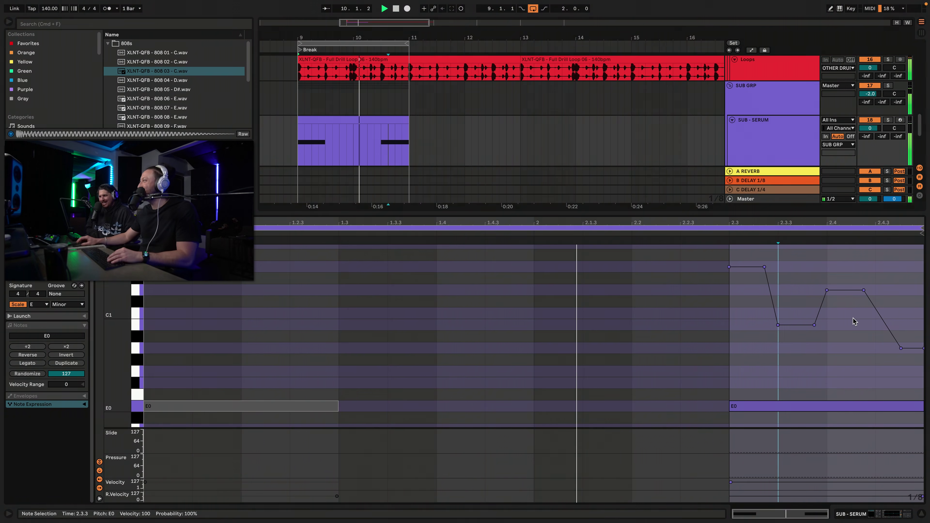
pyautogui.click(831, 346)
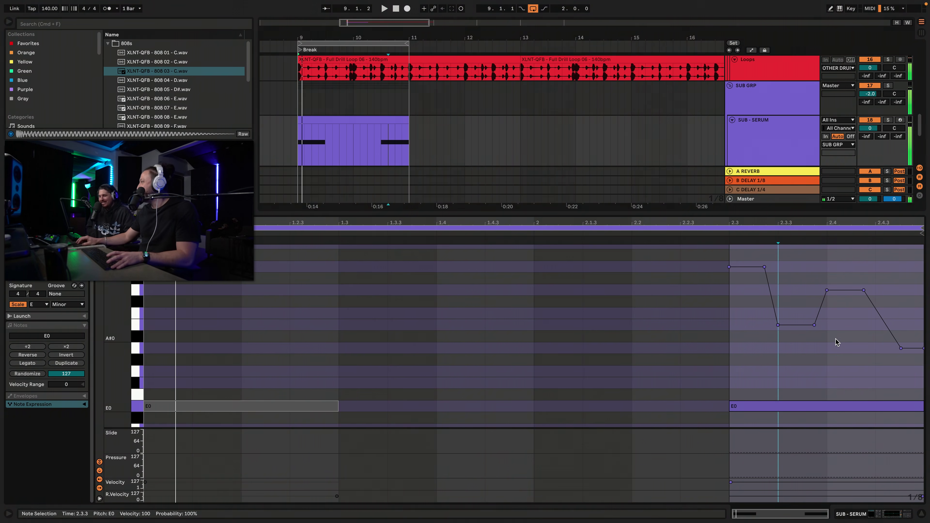
pyautogui.press('space')
# Raise the pitch curve between 2.4.1 and 2.4.3 to C2 and remove the surplus corner points to leave a single peak.
pyautogui.moveTo(831, 349); pyautogui.dragTo(862, 344)
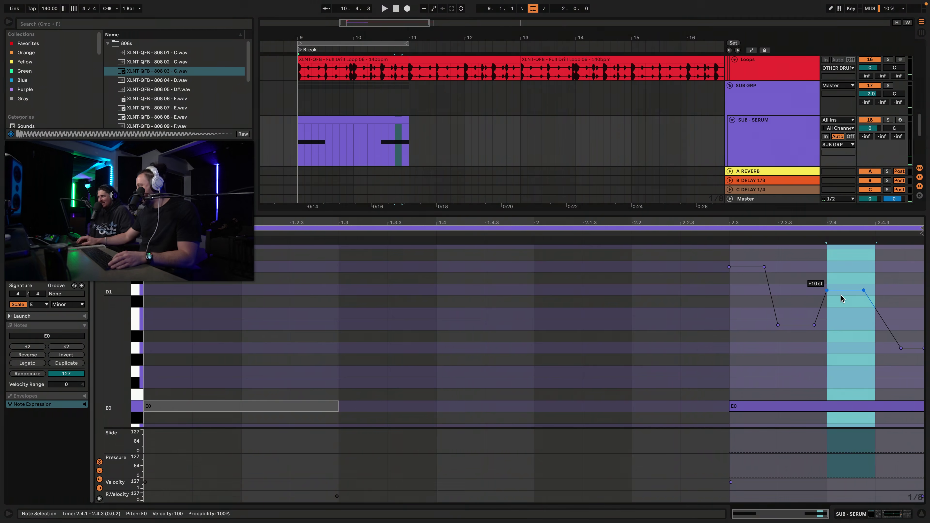
pyautogui.click(875, 307)
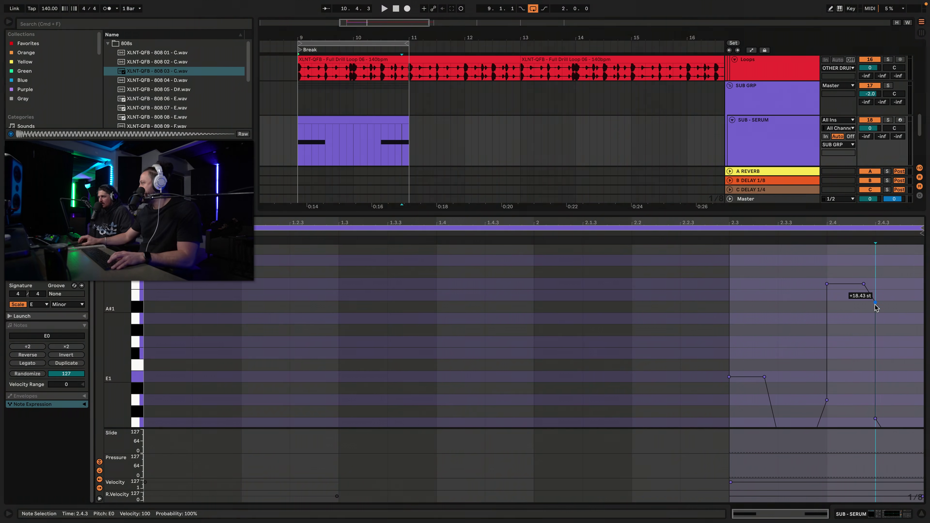
pyautogui.click(876, 303)
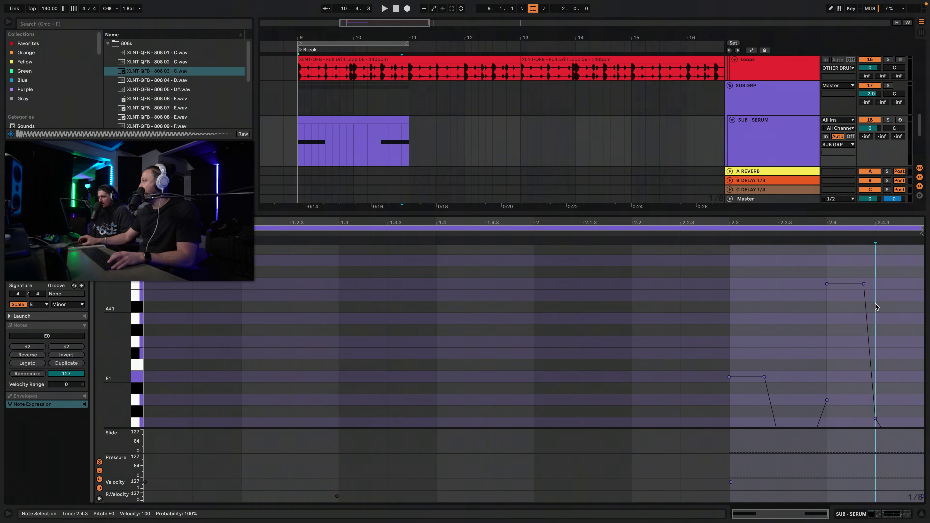
pyautogui.click(875, 419)
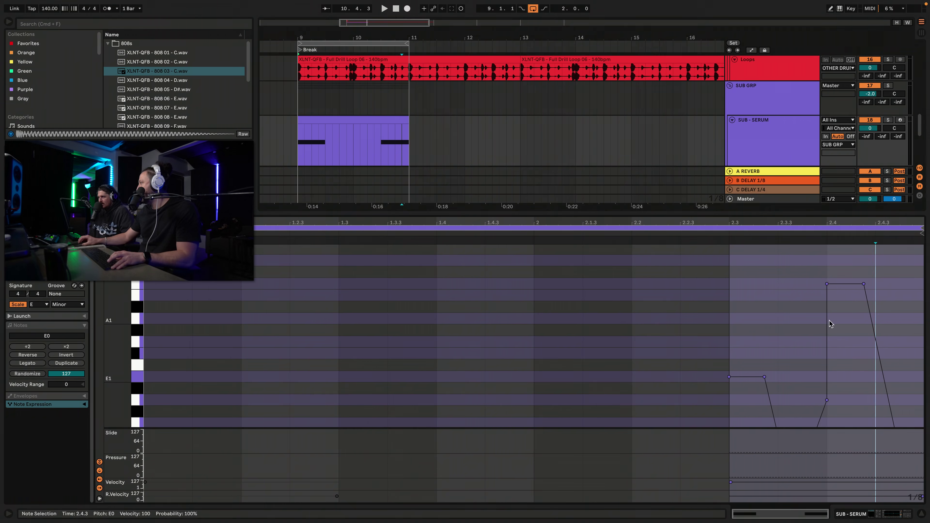
pyautogui.click(827, 285)
# Play the loop to hear the glide up to the raised C2 peak.
pyautogui.scroll(-2, 828, 333)
pyautogui.press('space')
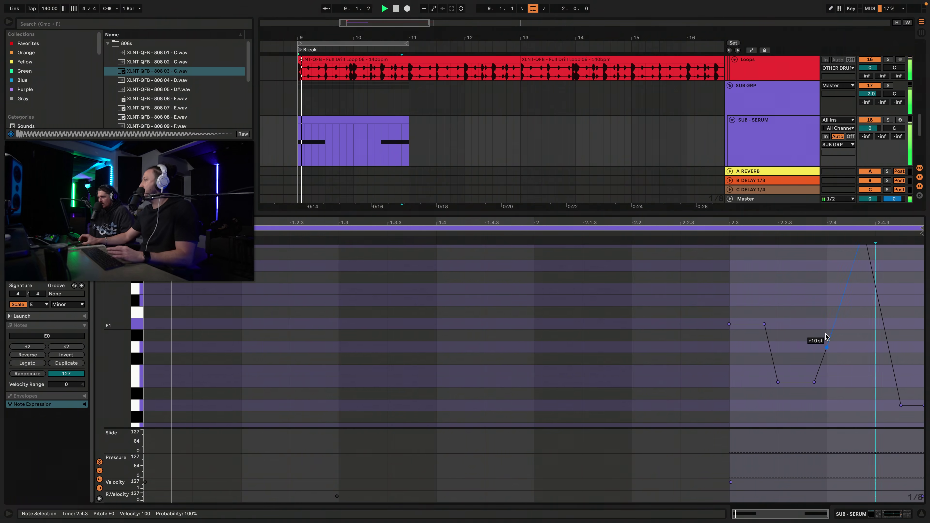
pyautogui.scroll(1, 690, 348)
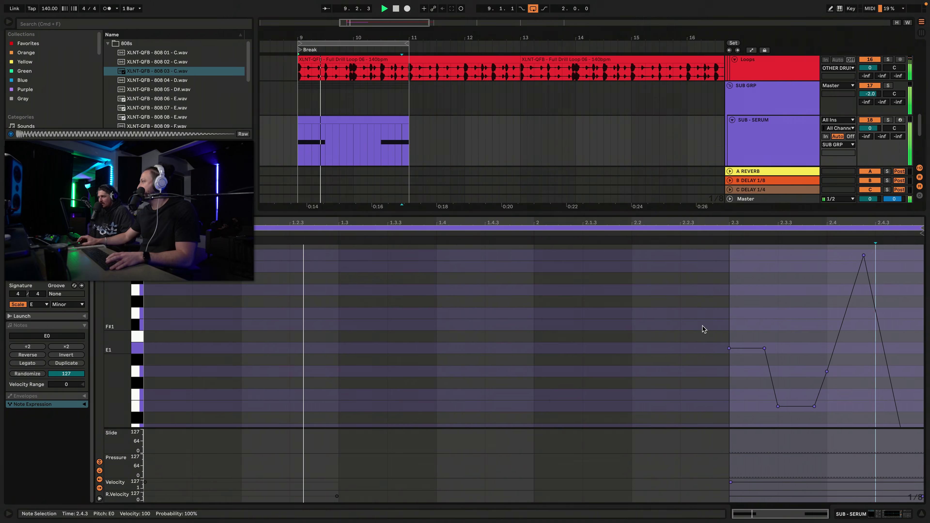
pyautogui.moveTo(737, 348)
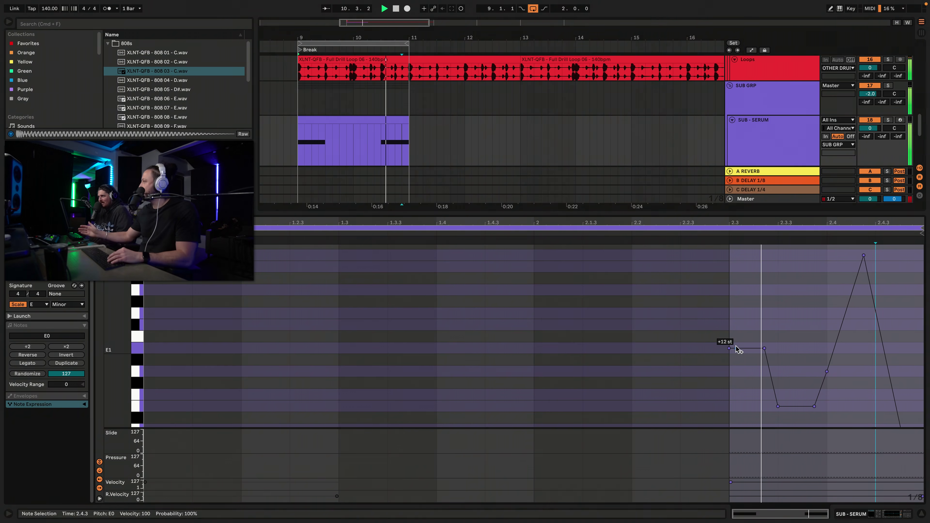
# Bend the second note's rise to the peak, its drop into 2.3.3 and its rise into 2.4.1 into curves, and audition them.
pyautogui.moveTo(875, 283)
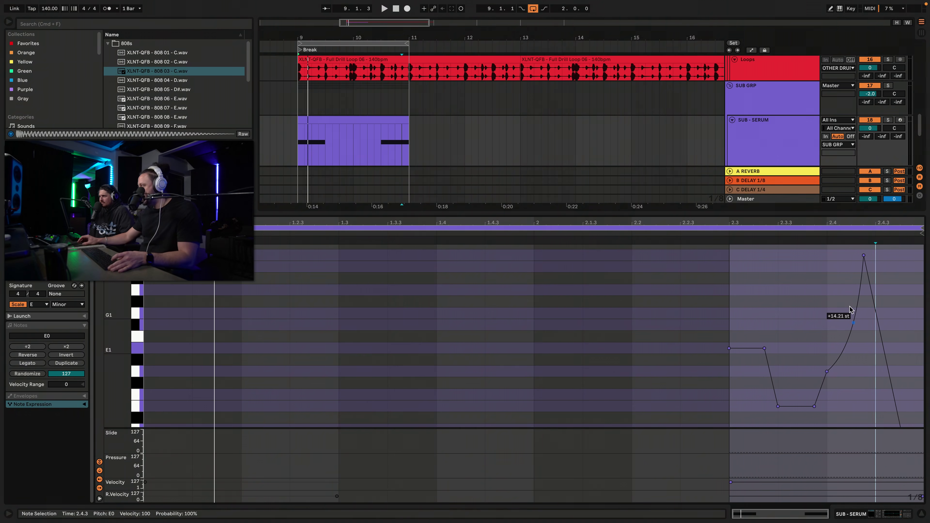
pyautogui.scroll(-1, 790, 387)
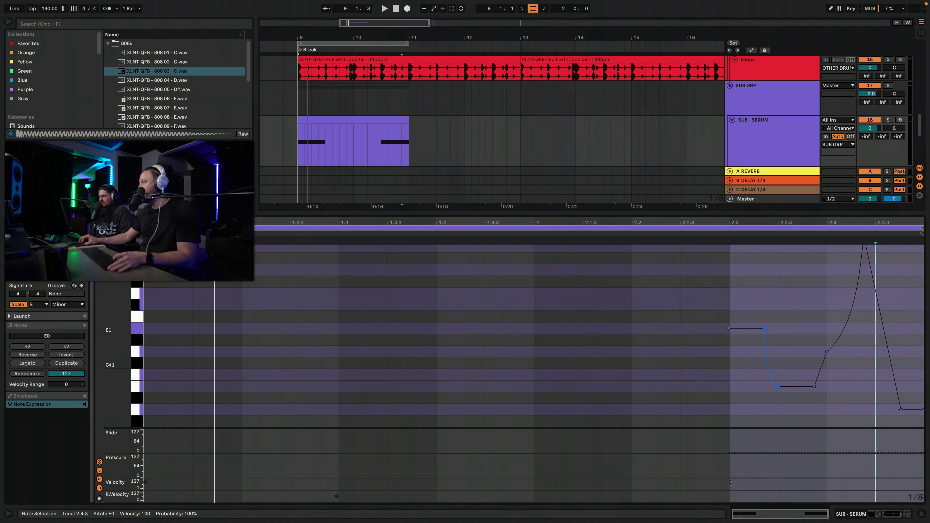
pyautogui.moveTo(775, 384); pyautogui.dragTo(822, 385)
pyautogui.moveTo(772, 367); pyautogui.dragTo(766, 331)
pyautogui.press('space')
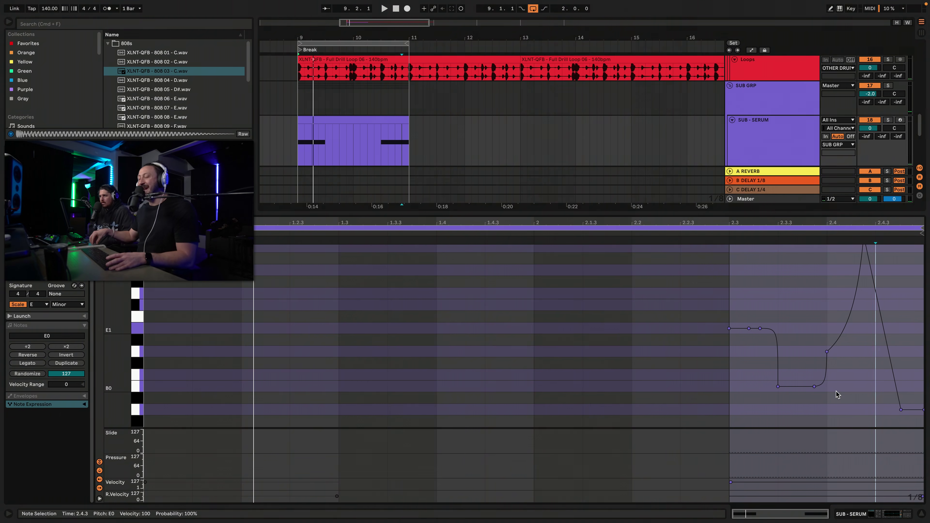
# Reselect the second E0 note from 2.3.1 to 3.1.1 and examine its curved pitch glides.
pyautogui.click(838, 395)
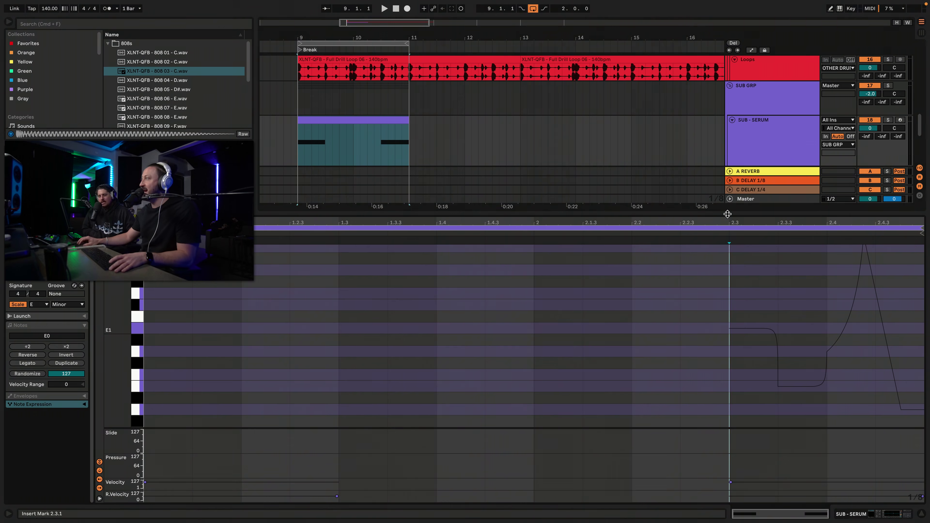
pyautogui.press('super+z')
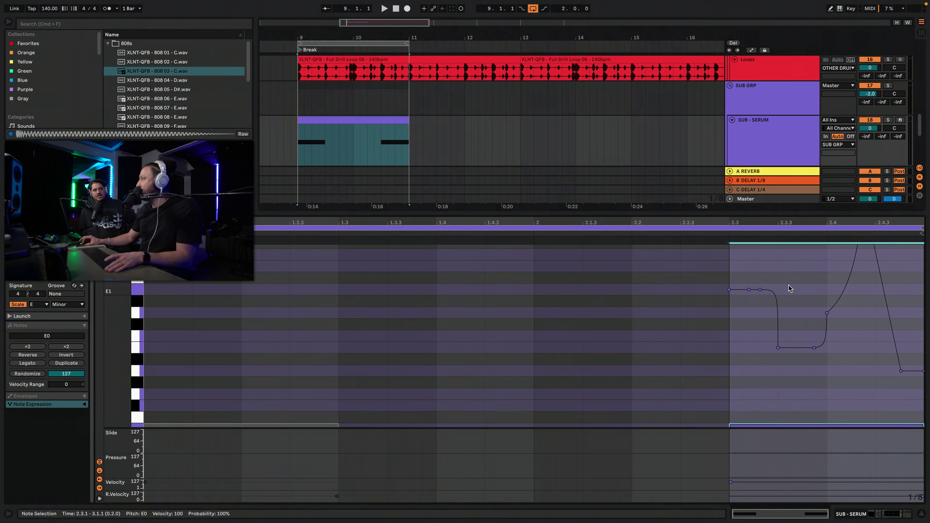
pyautogui.scroll(5, 787, 311)
pyautogui.scroll(-1, 787, 311)
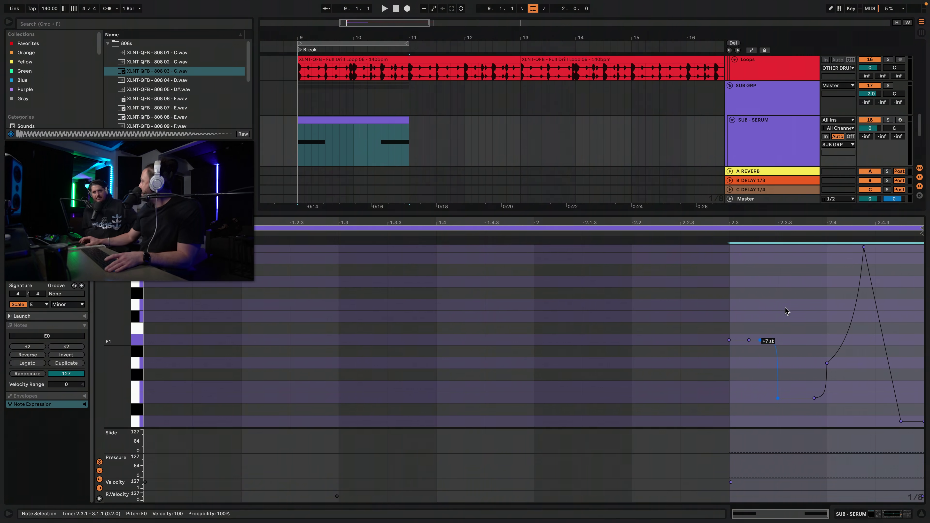